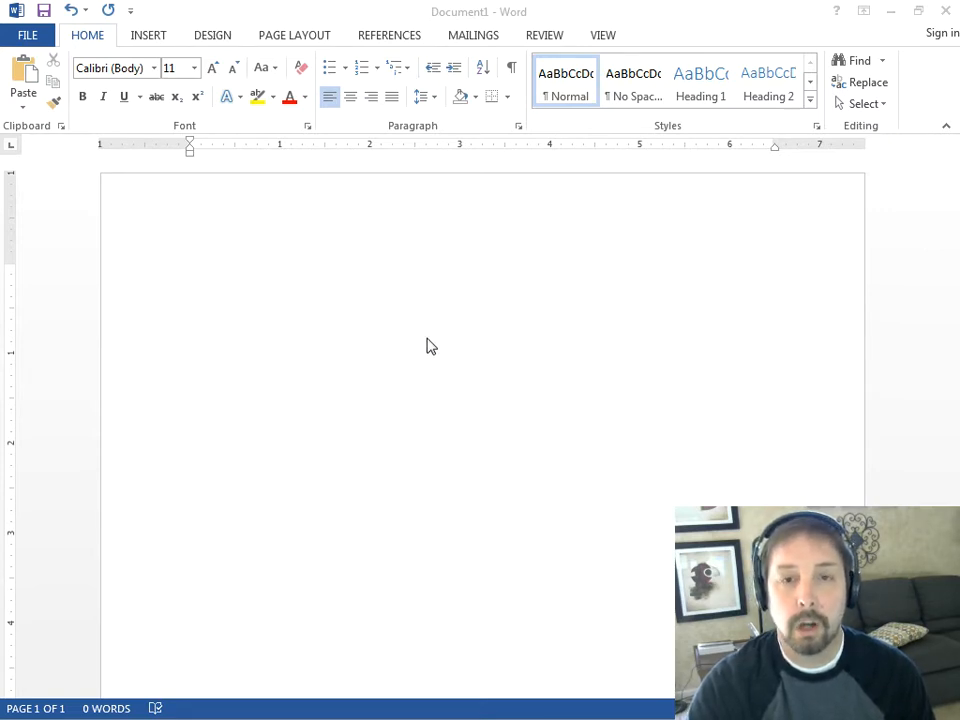
# - Write an opening paragraph warning that changes in Word affect only the selected part of the document, so margins need careful changing
pyautogui.click(427, 346)
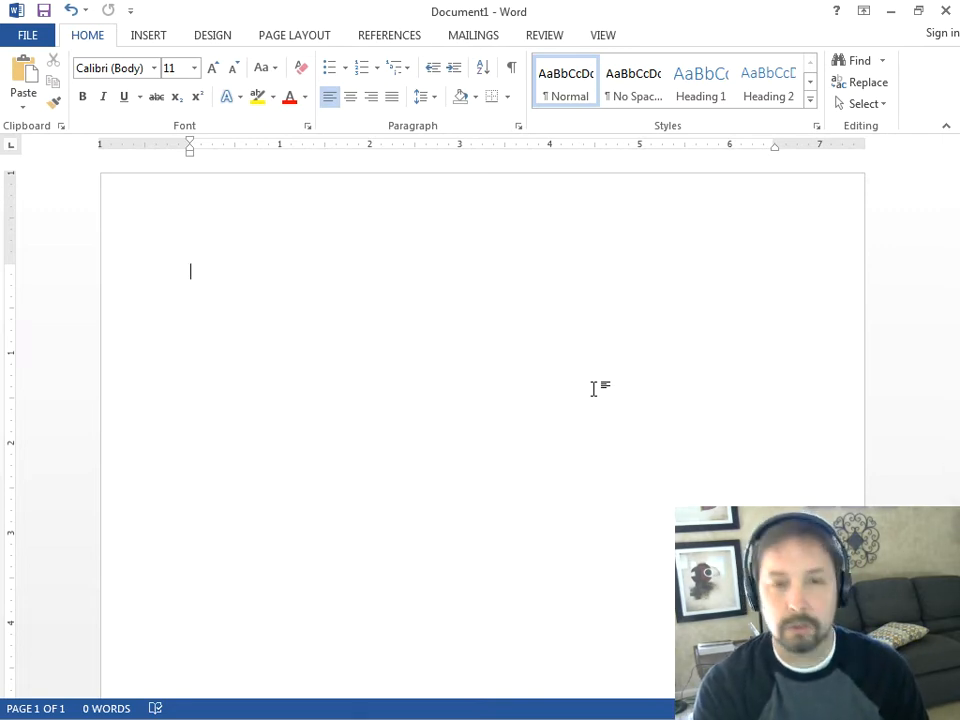
pyautogui.write('One thing to remember when working in Word: when you change something, it only affects the selected part of the document. So be careful when changing margins and stuff because they may only work on the one part where you are.')
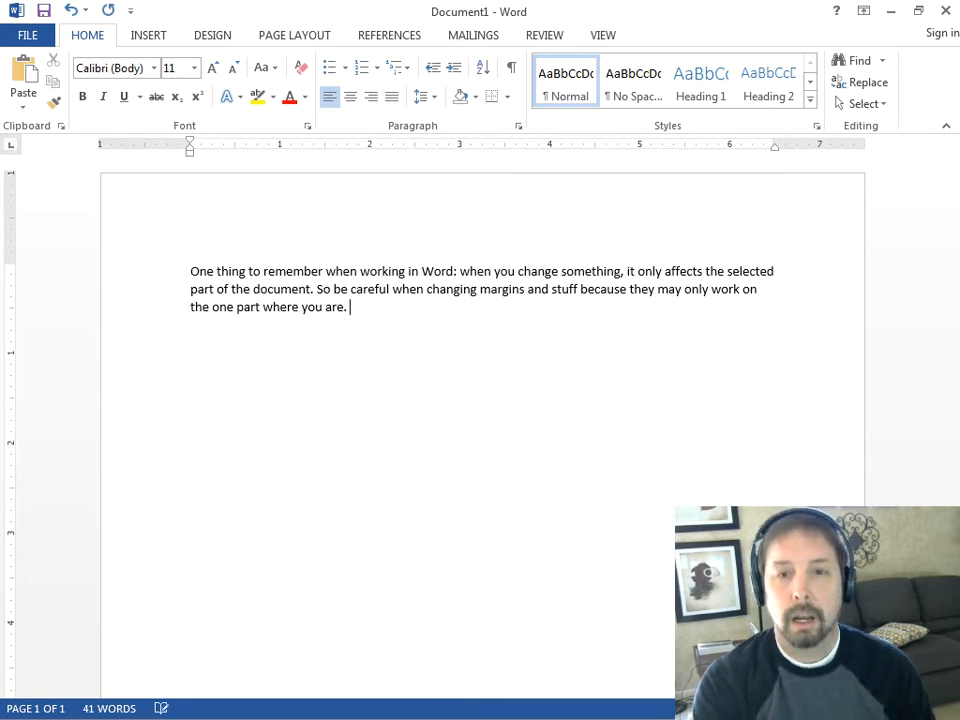
# - Add the closing sentence "This I don’t have to type as much." to the paragraph and start a new line
pyautogui.write('This')
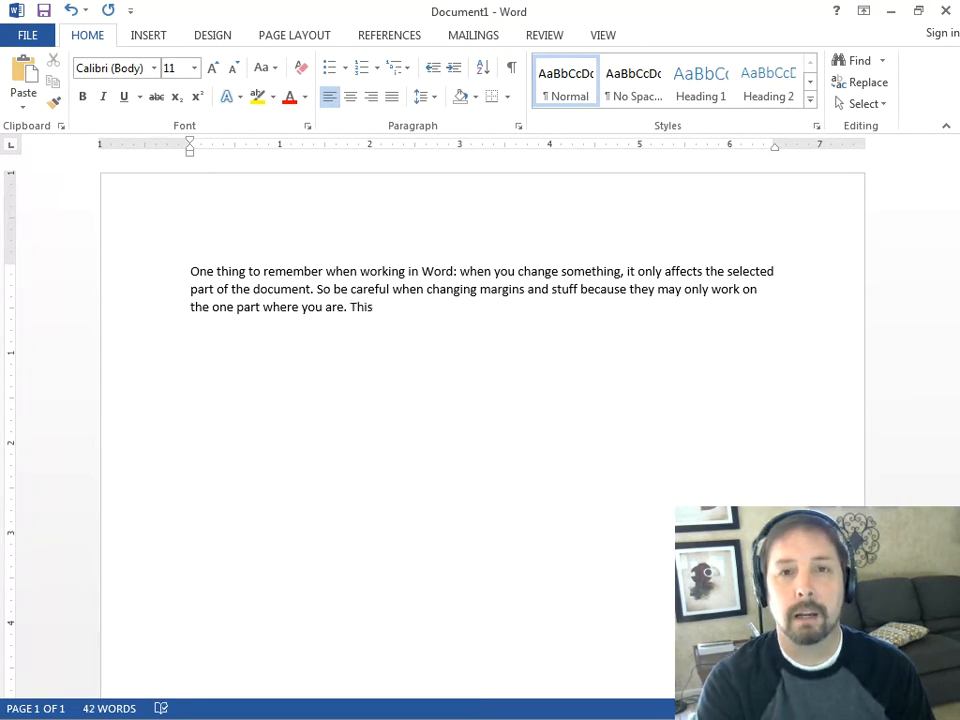
pyautogui.write(' I don’t')
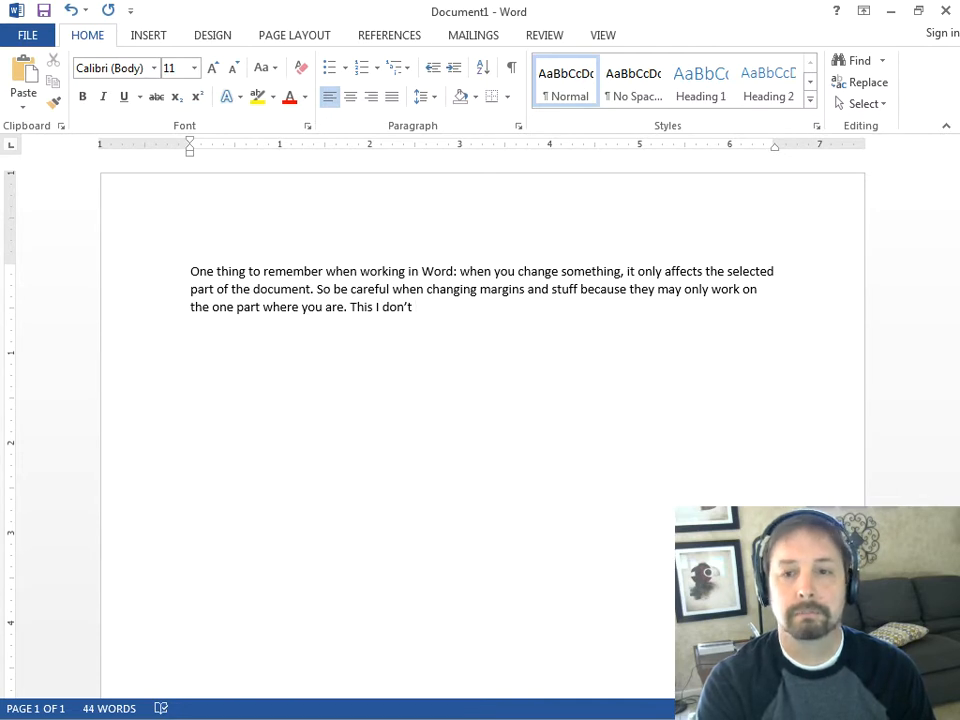
pyautogui.write("'t have to type as ")
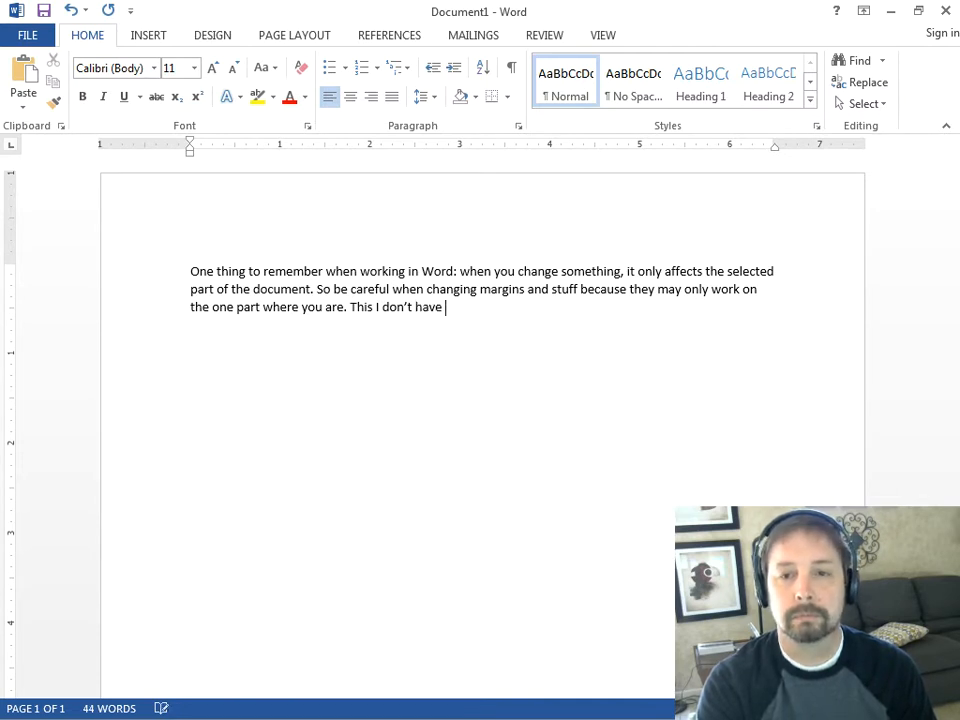
pyautogui.write('cu')
pyautogui.press('BackSpace')
pyautogui.write('muc')
pyautogui.press('BackSpace')
pyautogui.write('uch')
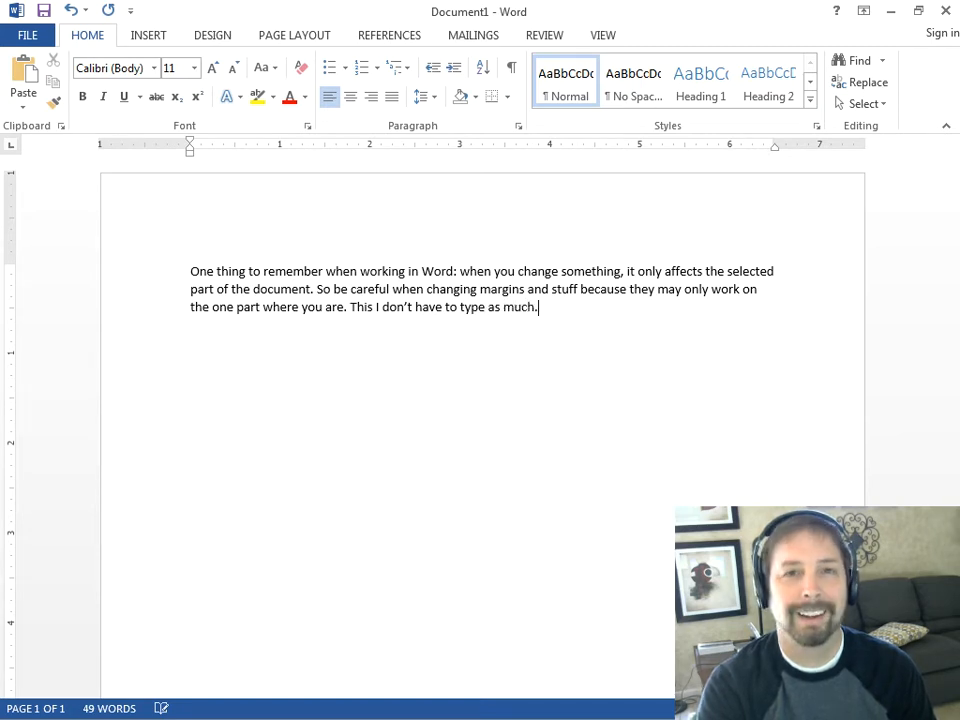
pyautogui.write('.')
pyautogui.press('Return')
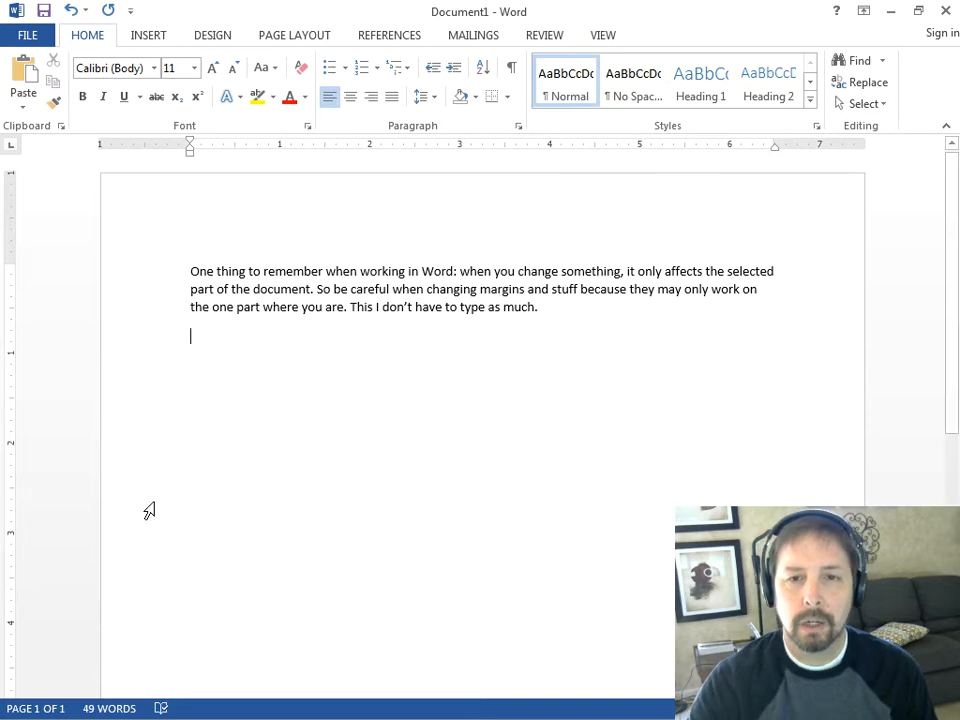
# - Set the word "document" to font size 16 and undo that size change
pyautogui.doubleClick(401, 289)
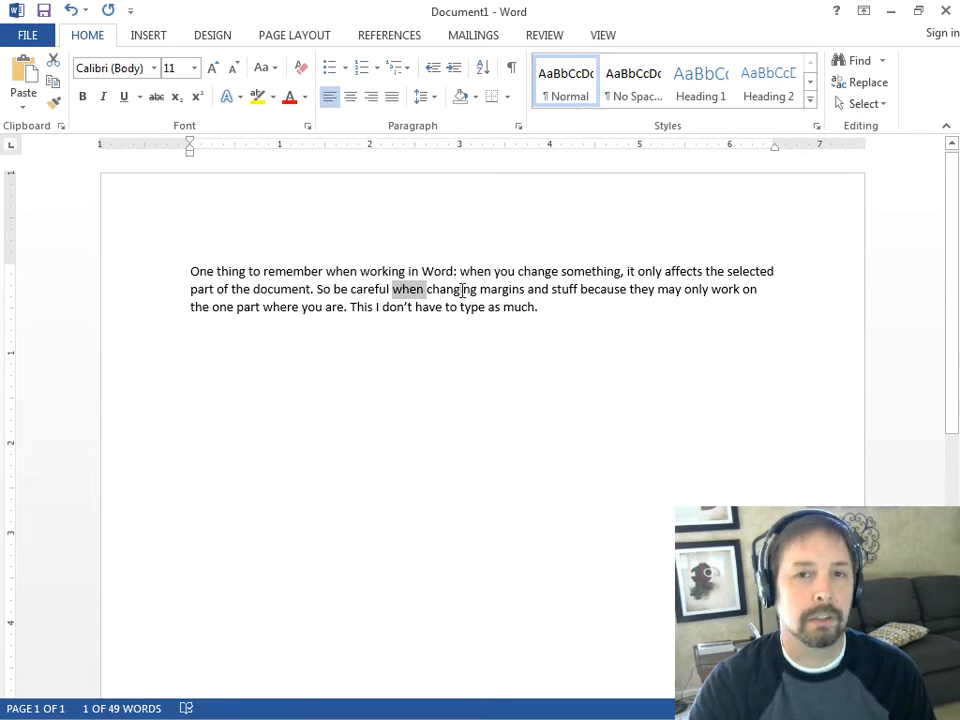
pyautogui.doubleClick(279, 289)
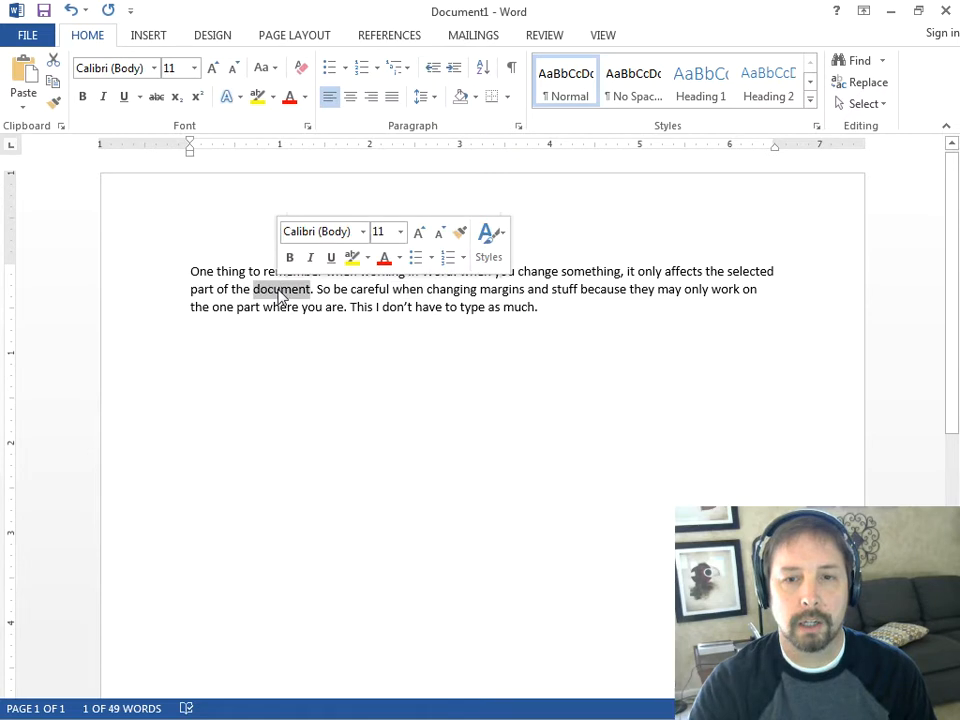
pyautogui.click(194, 68)
pyautogui.click(176, 197)
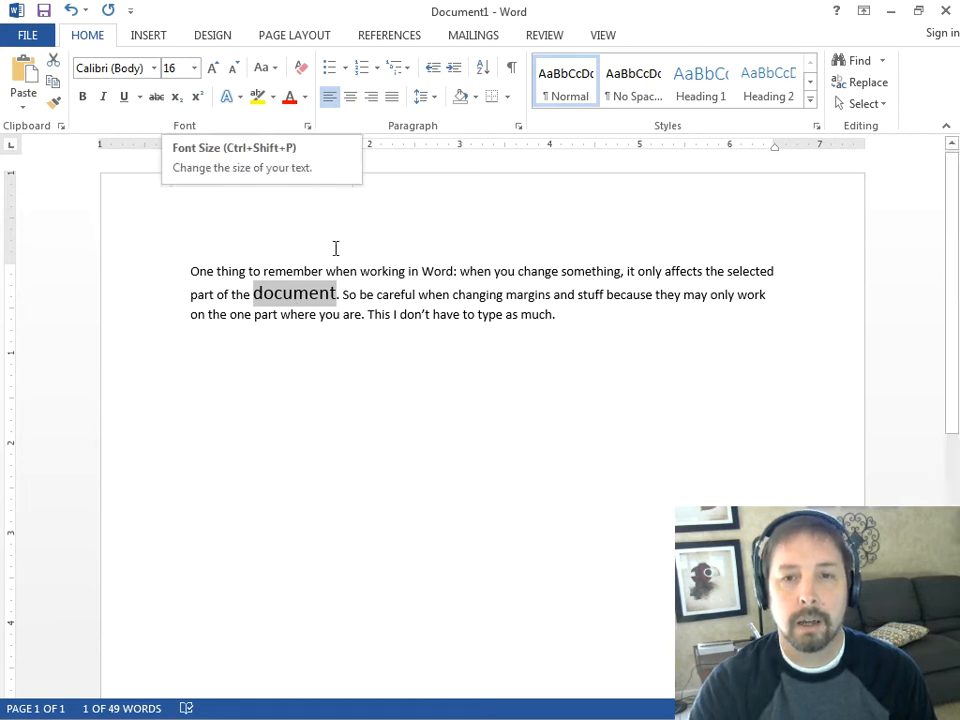
pyautogui.click(372, 291)
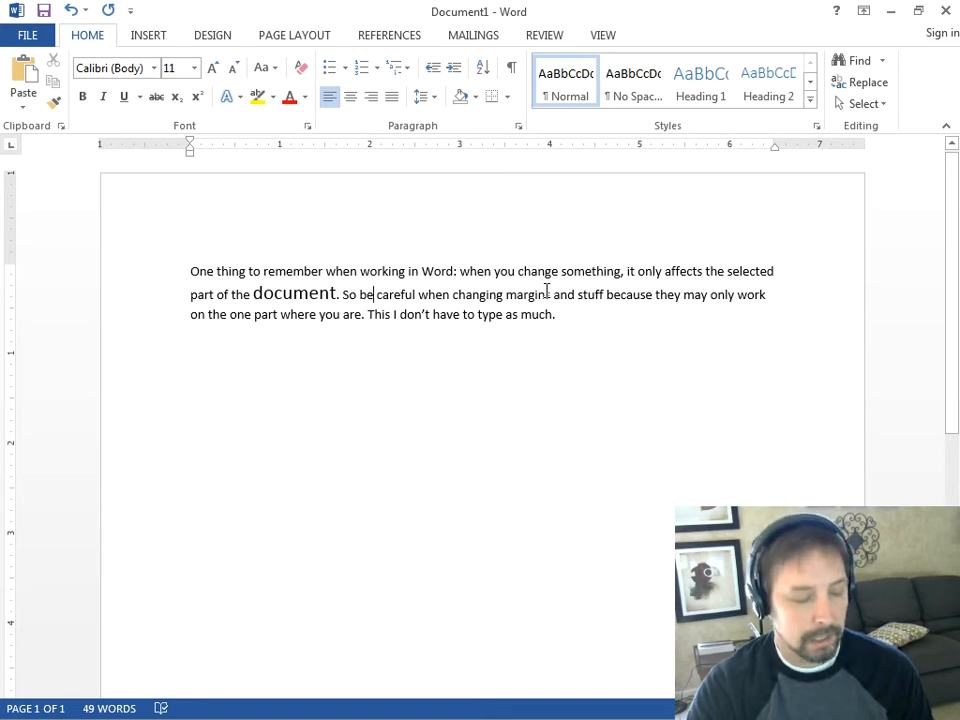
pyautogui.hotkey('ctrl', 'z')
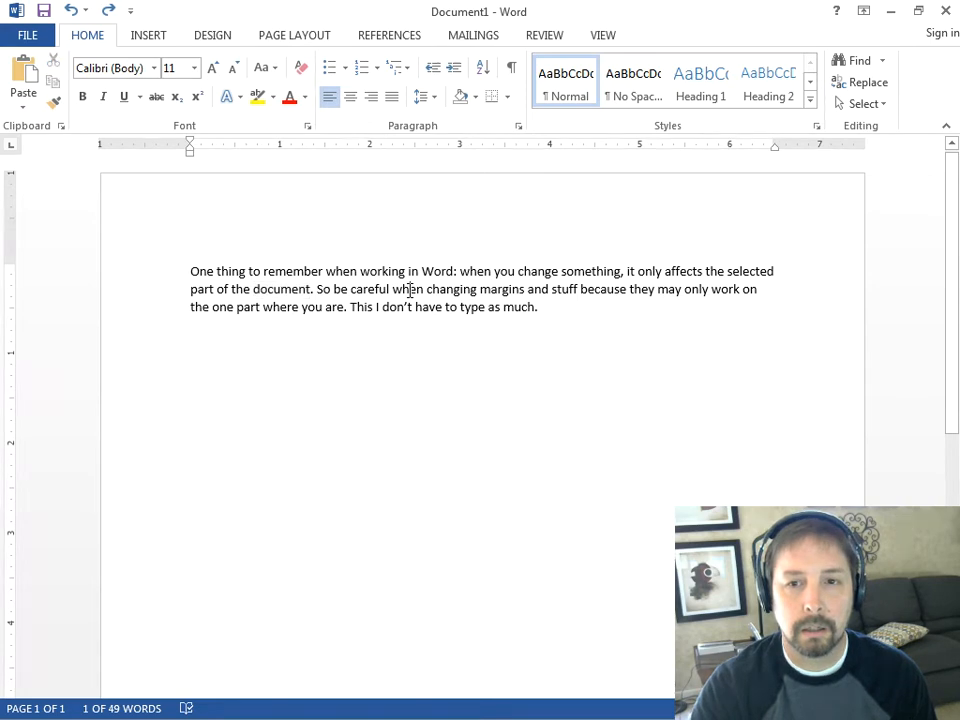
# - Paste the "One thing to remember when working in Word" text twice as new paragraphs below the first
pyautogui.tripleClick(410, 290)
pyautogui.hotkey('ctrl', 'c')
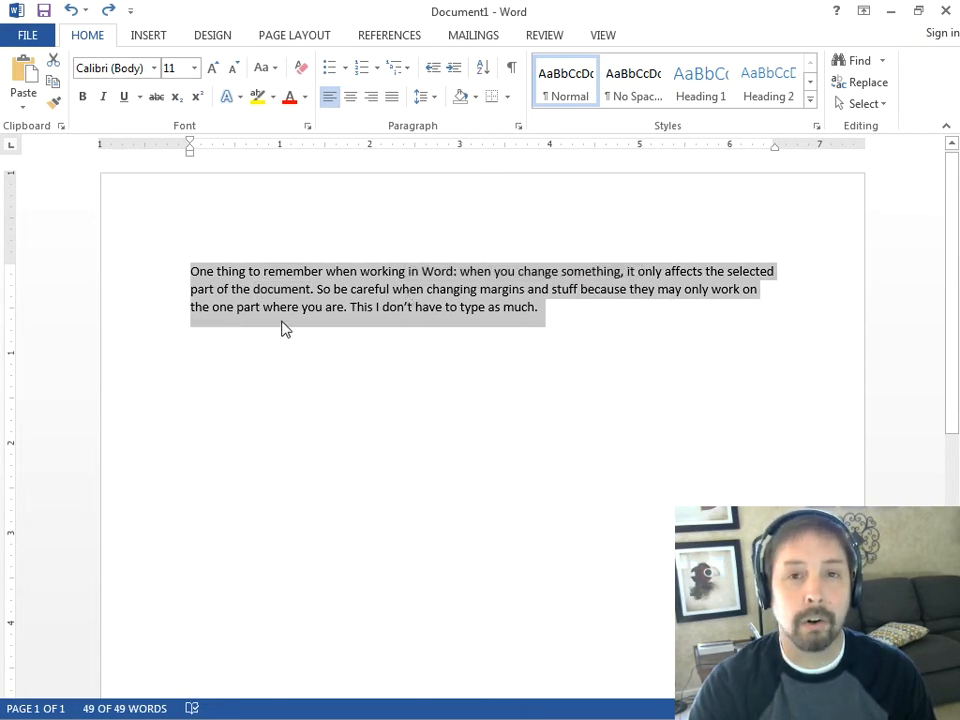
pyautogui.click(412, 306)
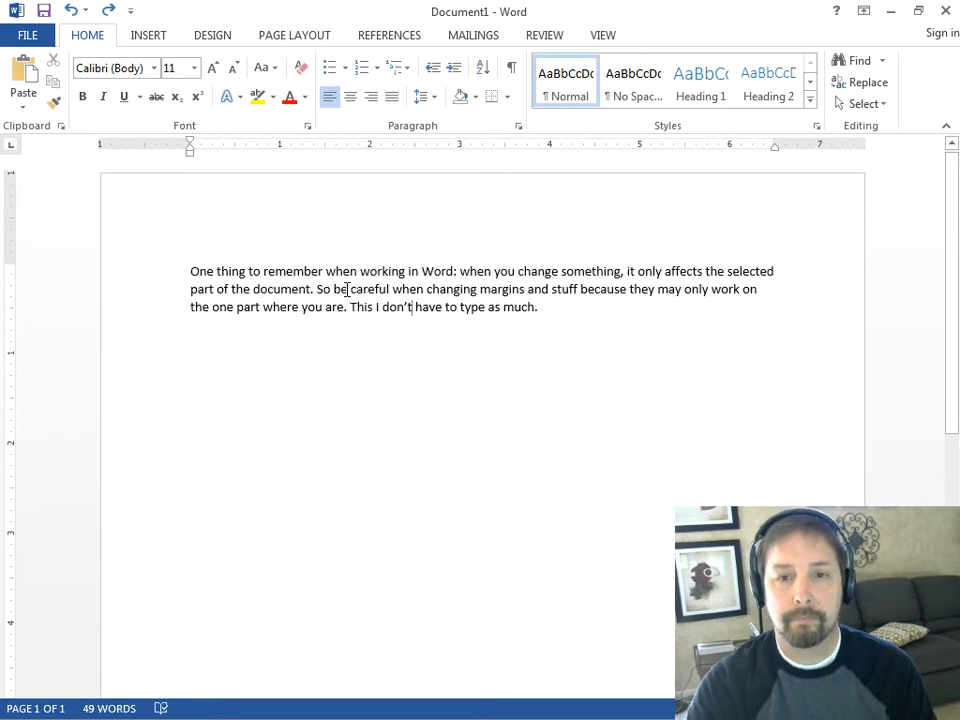
pyautogui.click(590, 316)
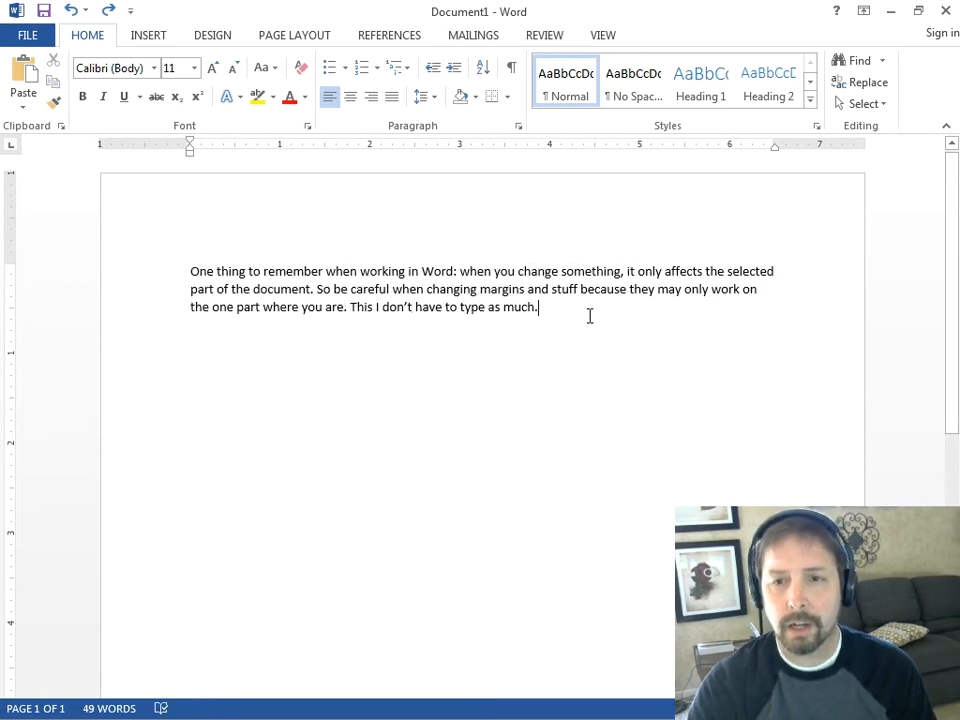
pyautogui.press('Return')
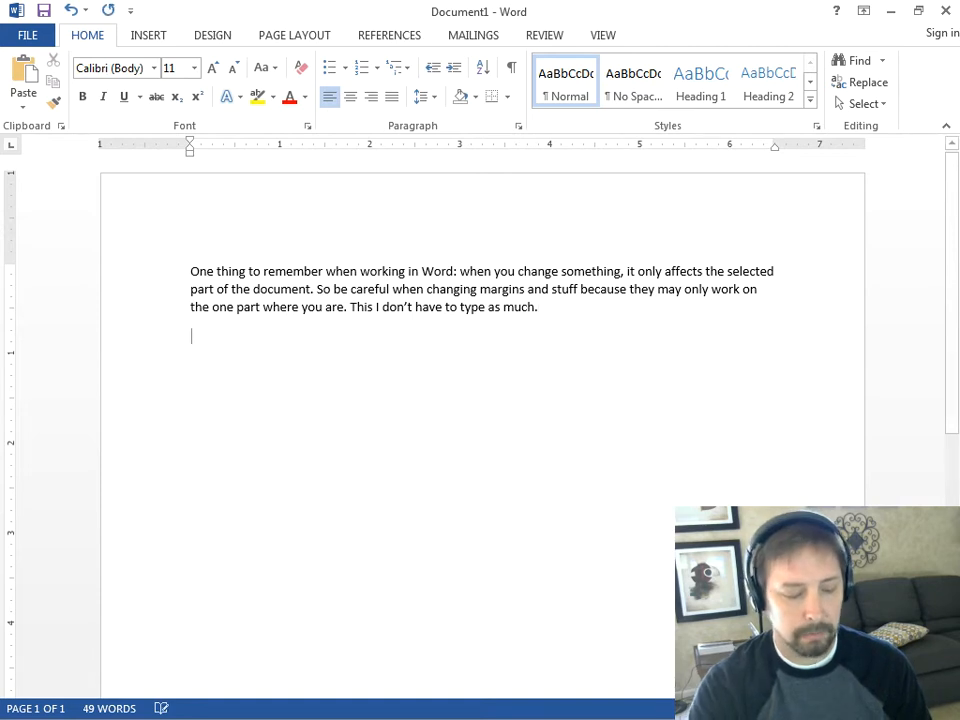
pyautogui.hotkey('ctrl', 'v')
pyautogui.press('Return')
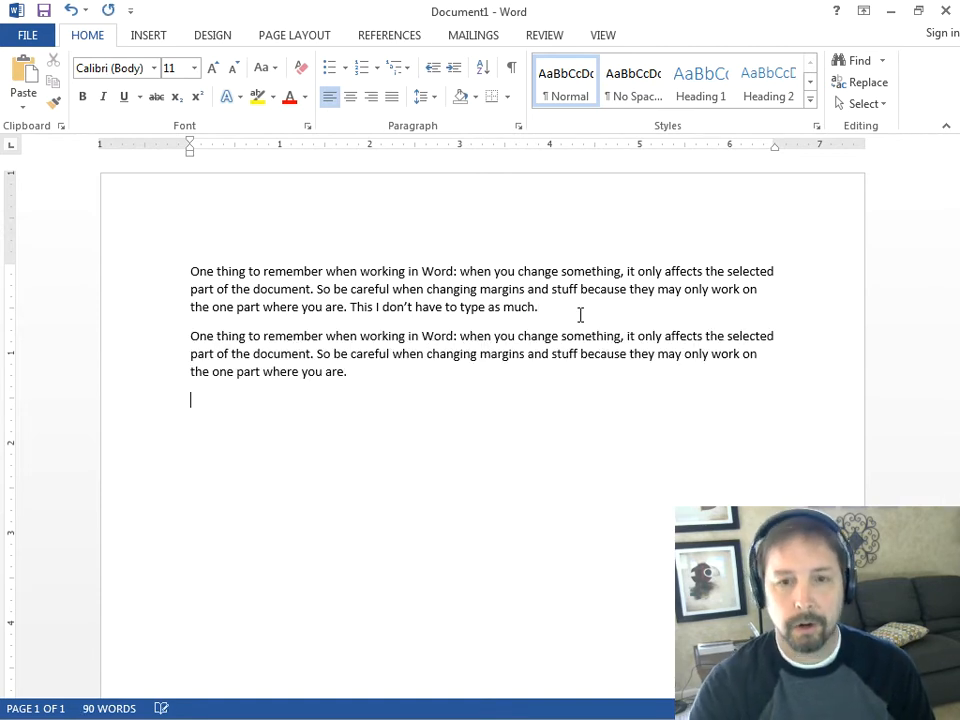
pyautogui.hotkey('ctrl', 'v')
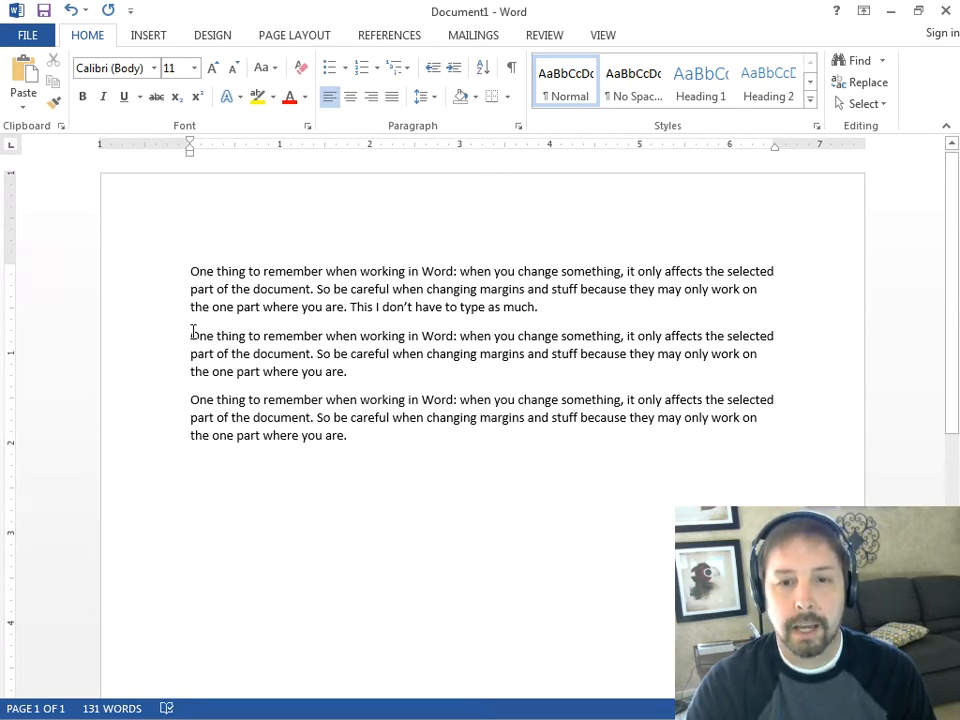
# - Indent the first line of the second paragraph about 0.4 inches and of the first paragraph about 0.3 inches
pyautogui.moveTo(191, 335); pyautogui.dragTo(354, 371)
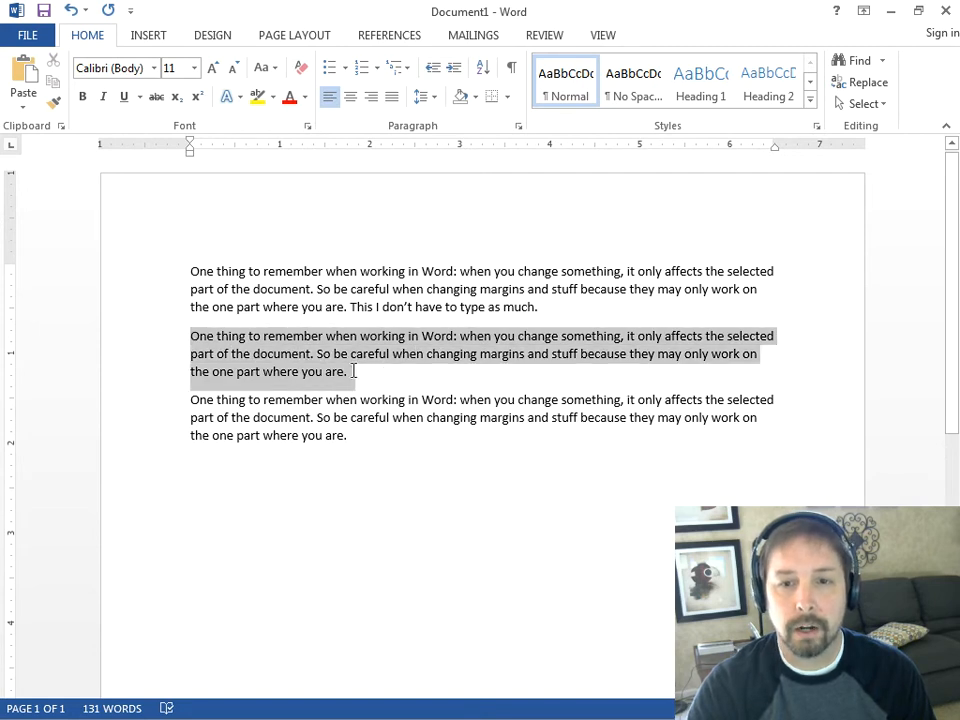
pyautogui.moveTo(190, 144); pyautogui.dragTo(223, 145)
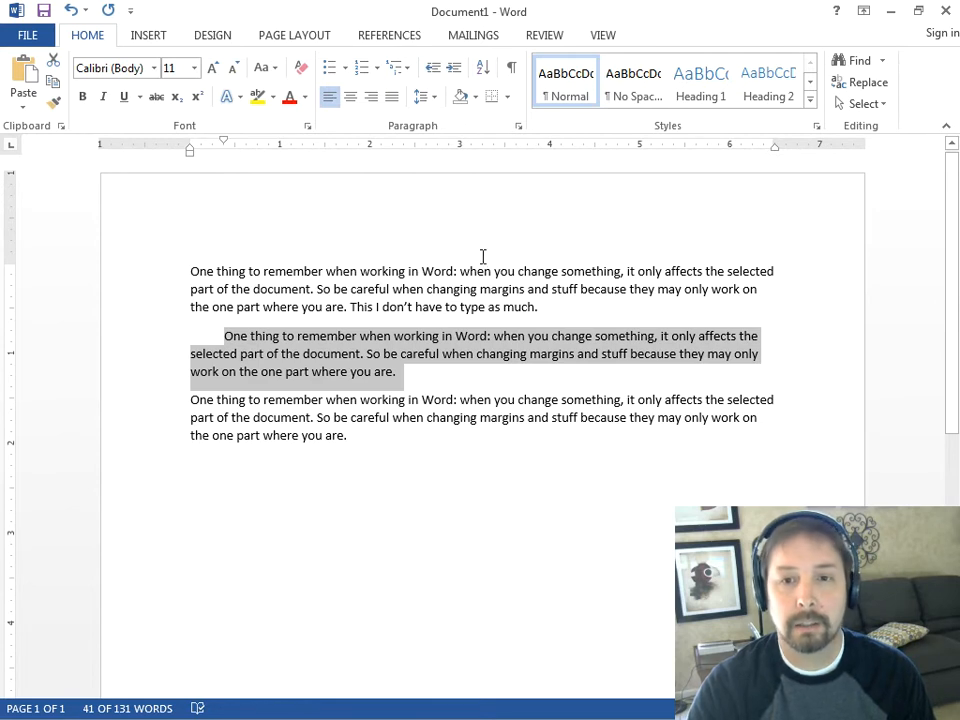
pyautogui.click(409, 288)
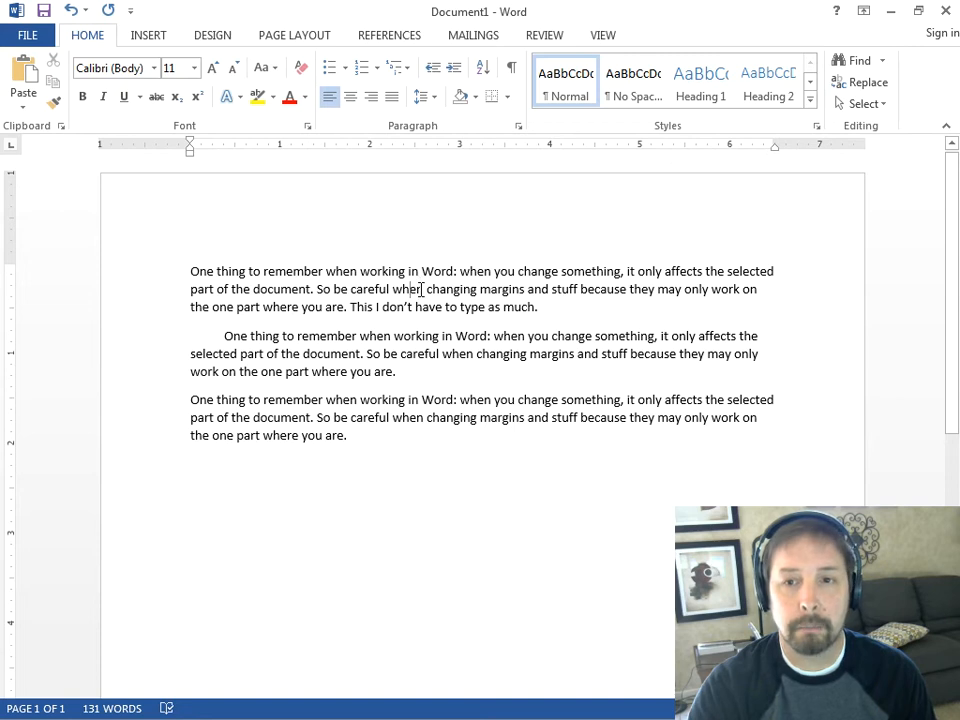
pyautogui.moveTo(192, 143)
pyautogui.mouseDown()
pyautogui.moveTo(234, 147)
pyautogui.moveTo(219, 150)
pyautogui.mouseUp()
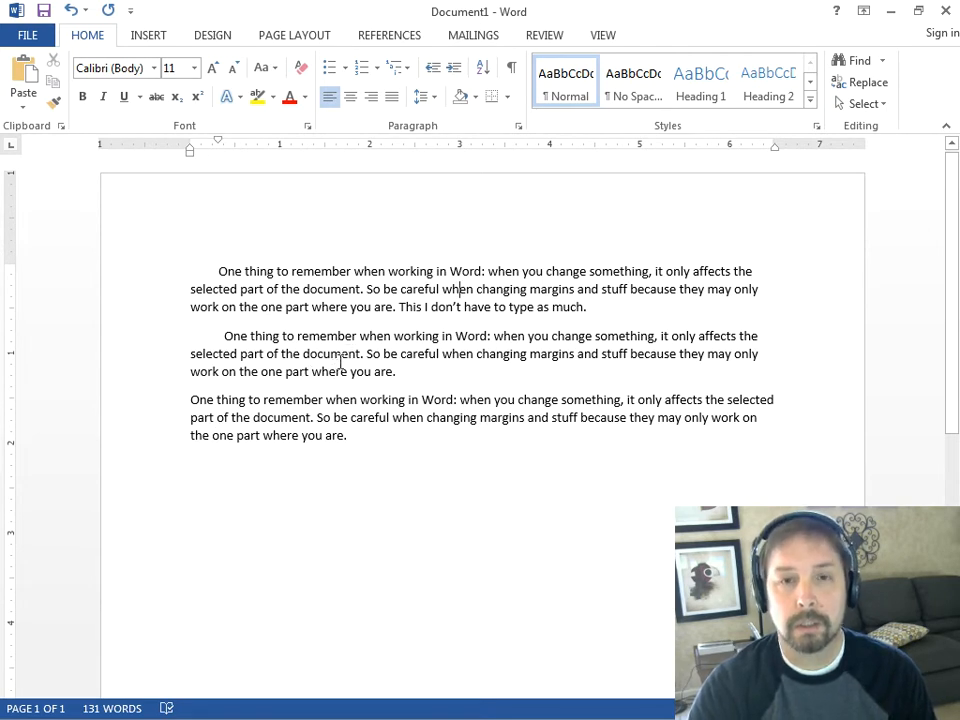
# - Select the whole document and set a 0.5-inch first-line indent for all paragraphs
pyautogui.moveTo(332, 467); pyautogui.dragTo(158, 261)
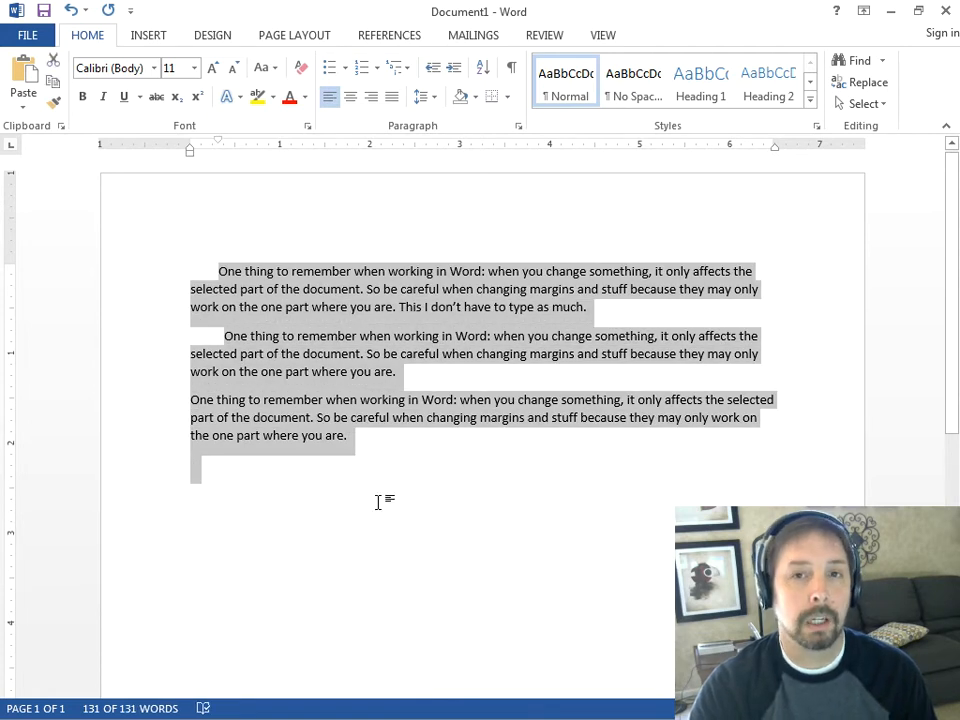
pyautogui.click(405, 458)
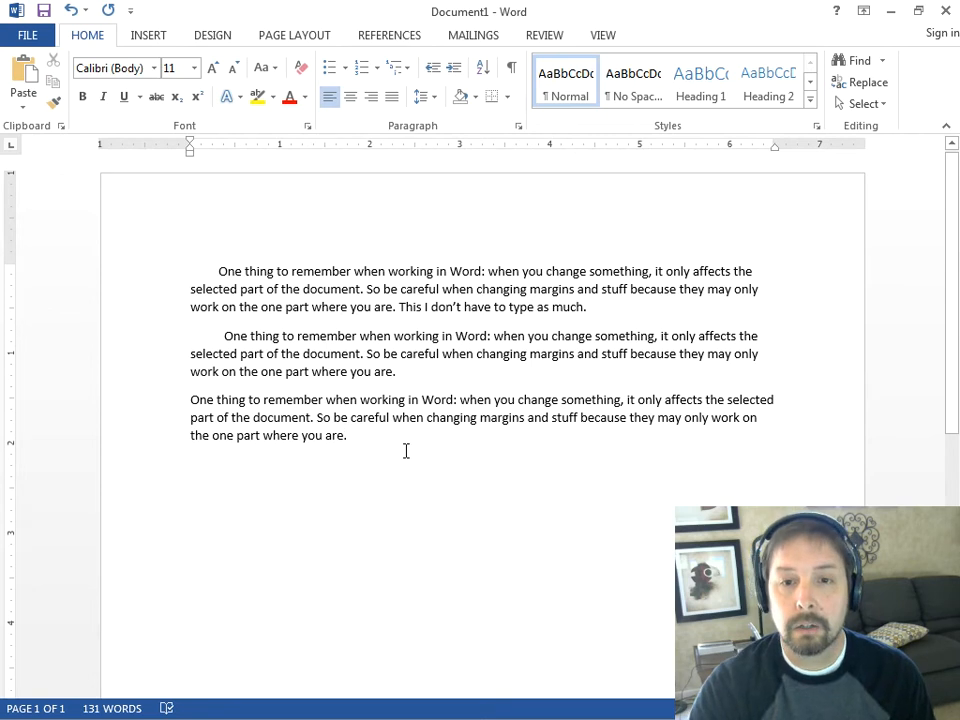
pyautogui.hotkey('ctrl', 'a')
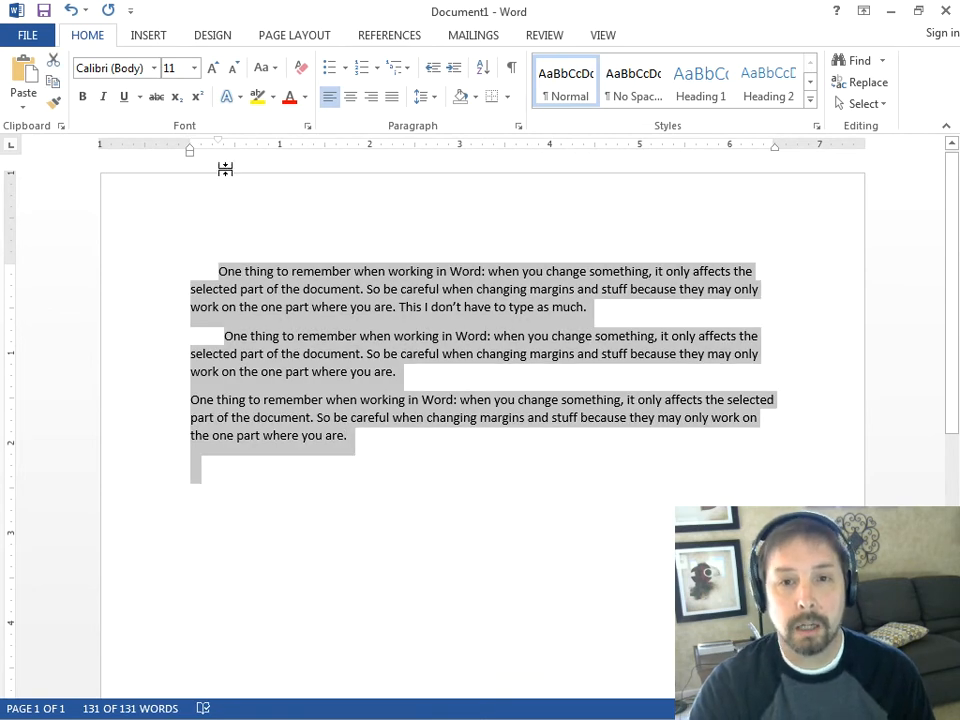
pyautogui.moveTo(216, 149)
pyautogui.mouseDown()
pyautogui.moveTo(236, 146)
pyautogui.moveTo(229, 150)
pyautogui.moveTo(238, 155)
pyautogui.mouseUp()
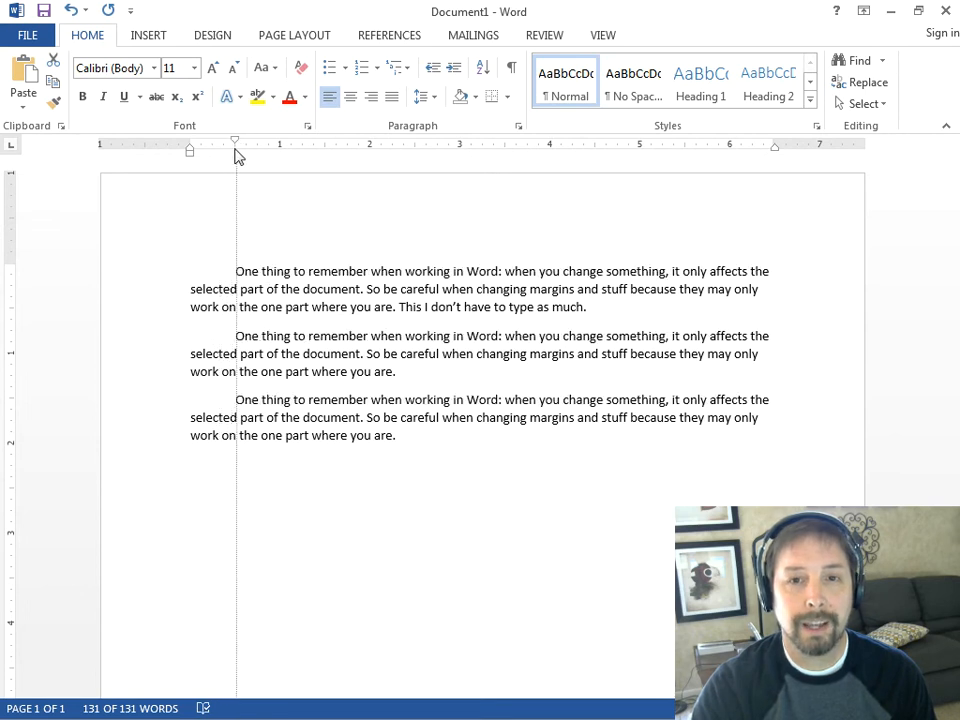
pyautogui.moveTo(232, 153); pyautogui.dragTo(235, 153)
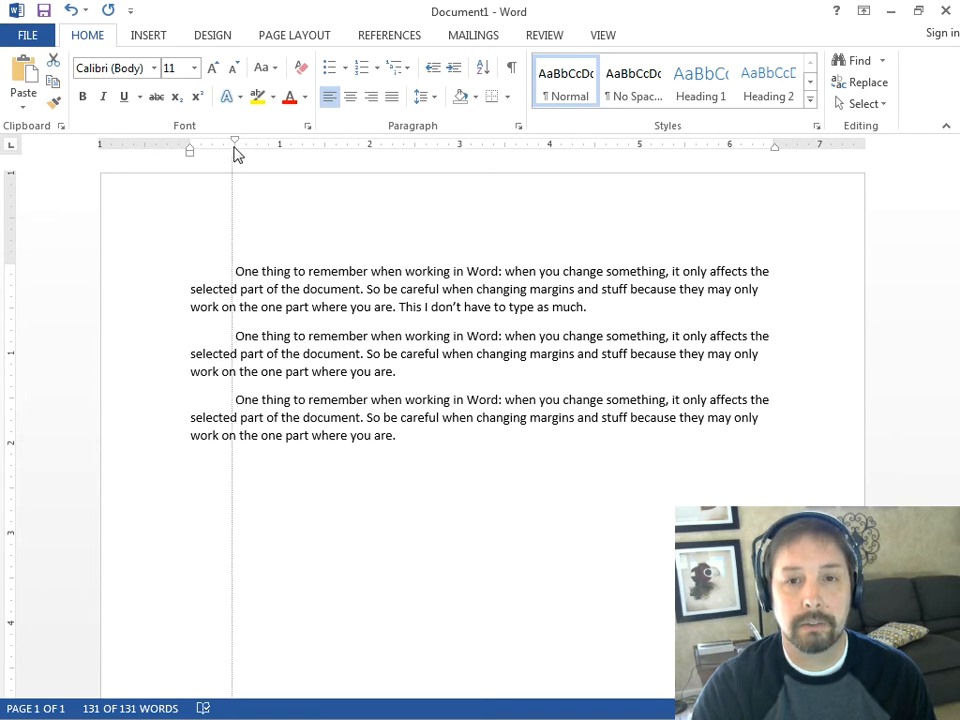
pyautogui.hotkey('ctrl', 'a')
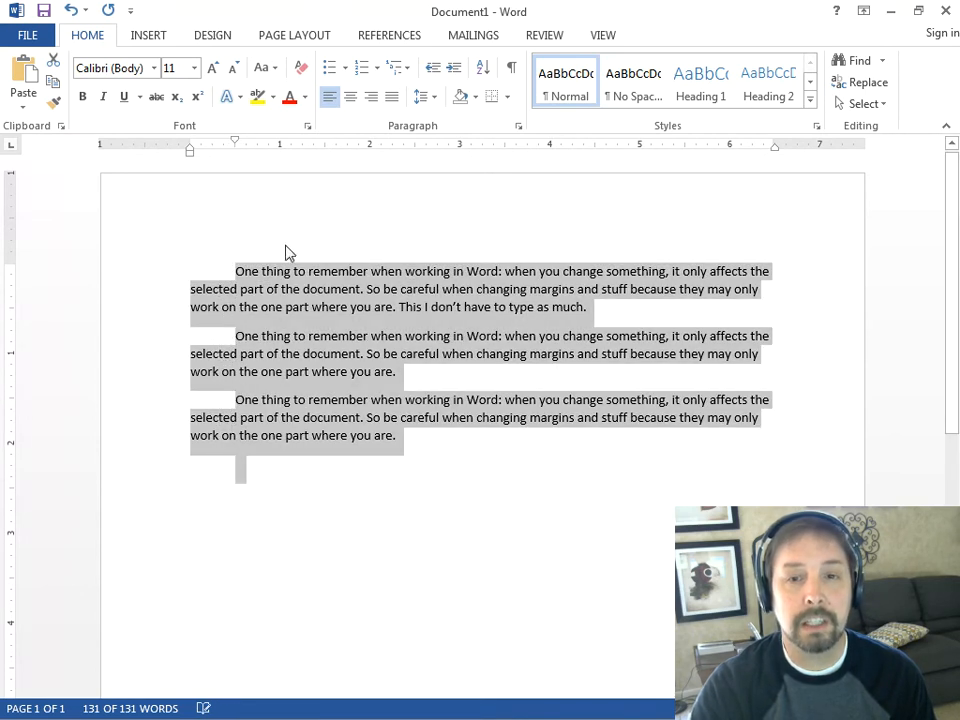
pyautogui.click(371, 483)
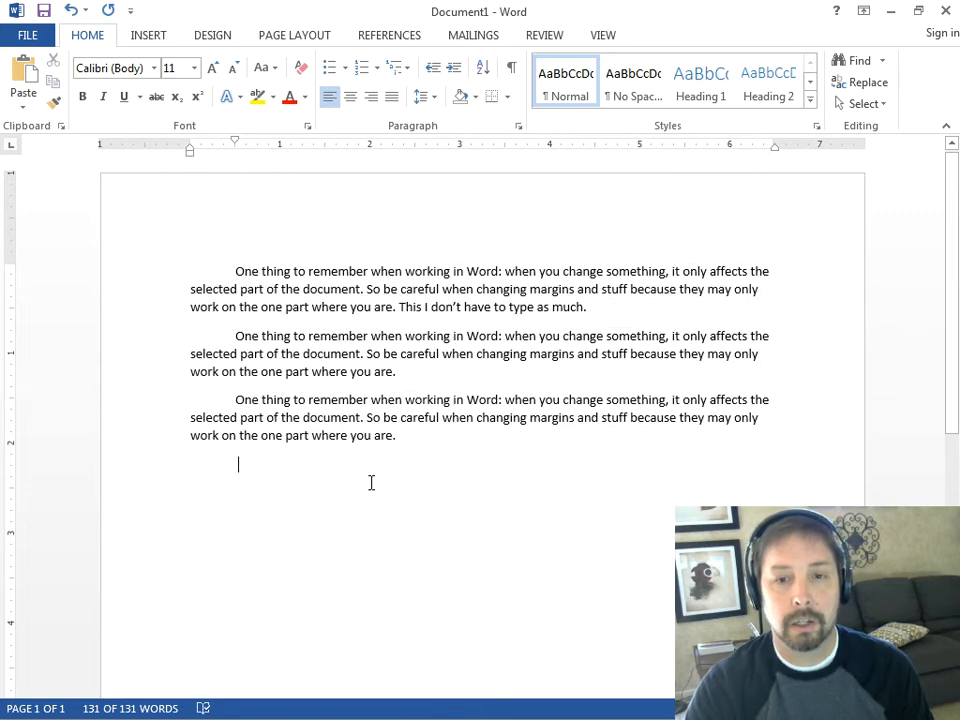
pyautogui.click(312, 430)
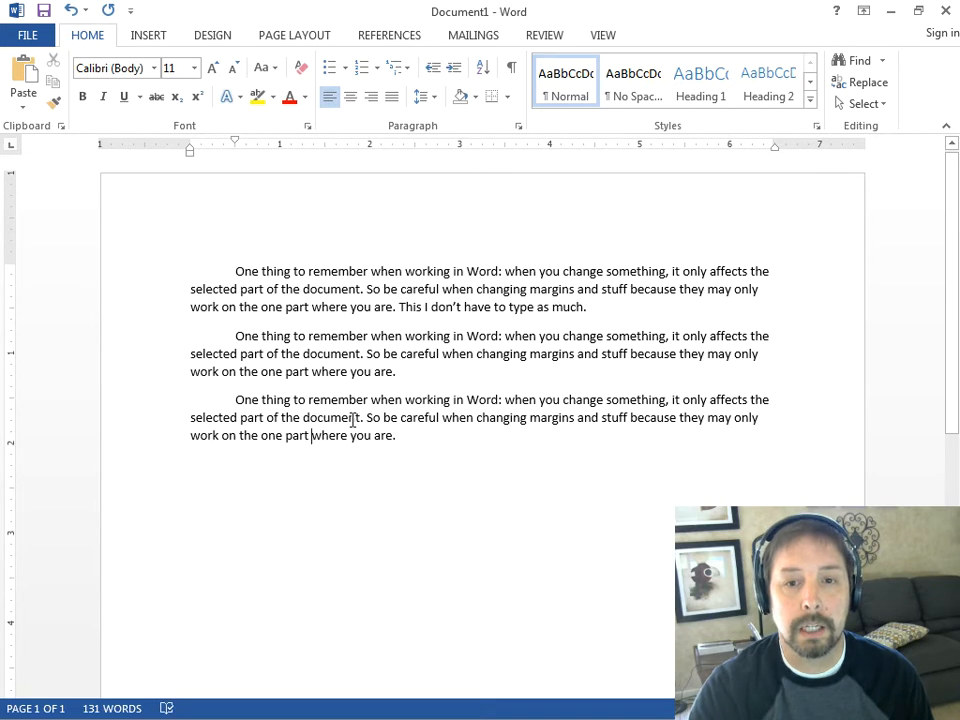
# - Undo the first-line indent changes on all three paragraphs
pyautogui.hotkey('ctrl', 'z')
pyautogui.hotkey('ctrl', 'z')
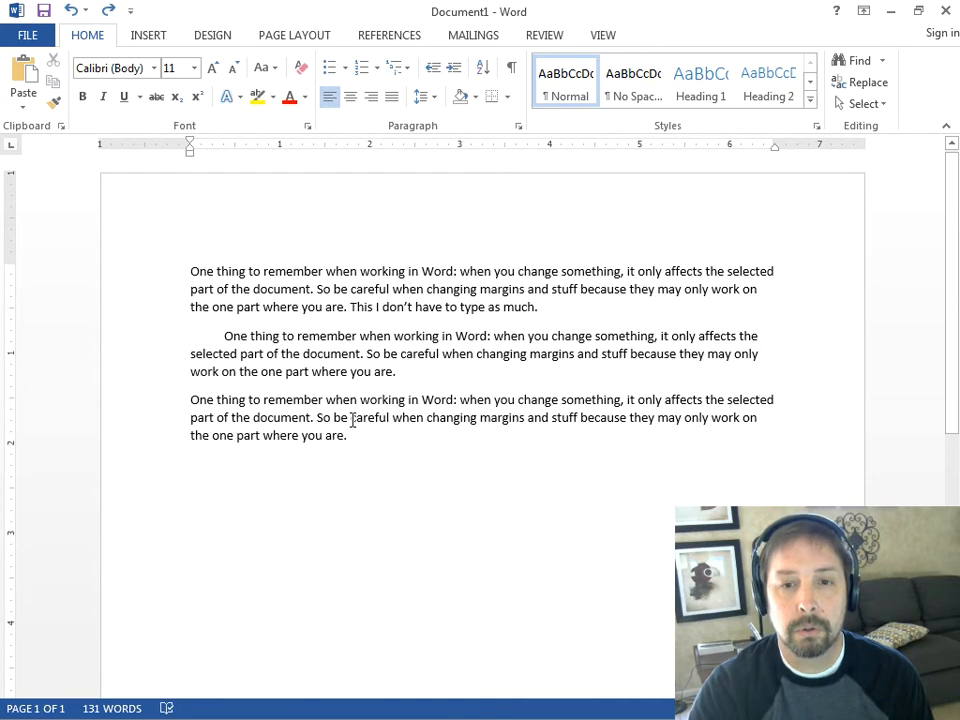
pyautogui.hotkey('ctrl', 'z')
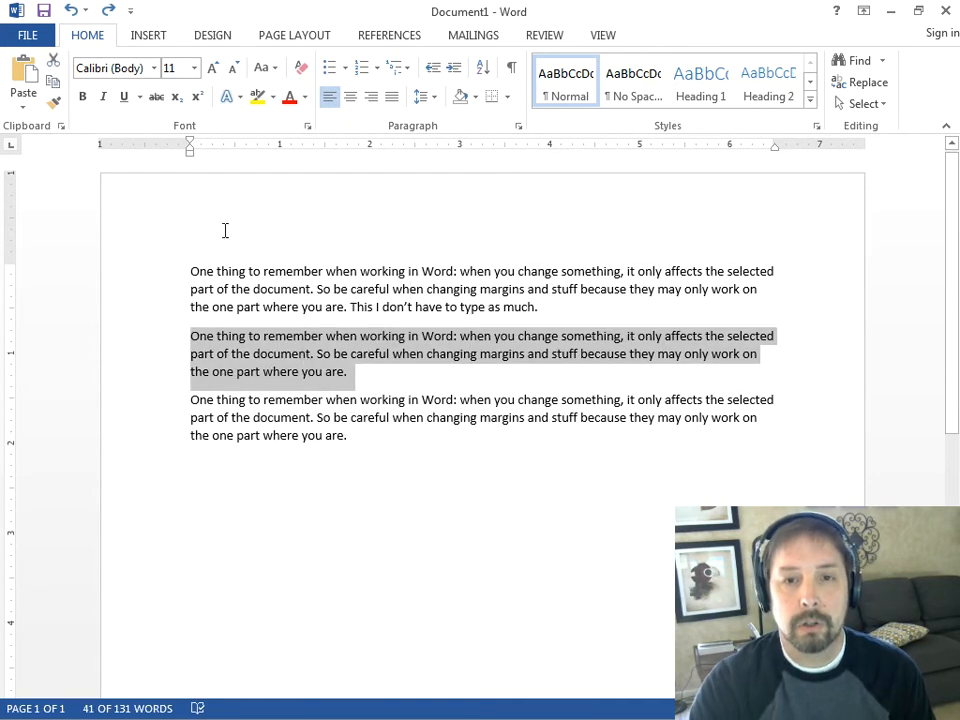
# - Indent only the second paragraph's first line about 0.4 inches and reselect that paragraph
pyautogui.moveTo(190, 143); pyautogui.dragTo(230, 150)
pyautogui.click(256, 418)
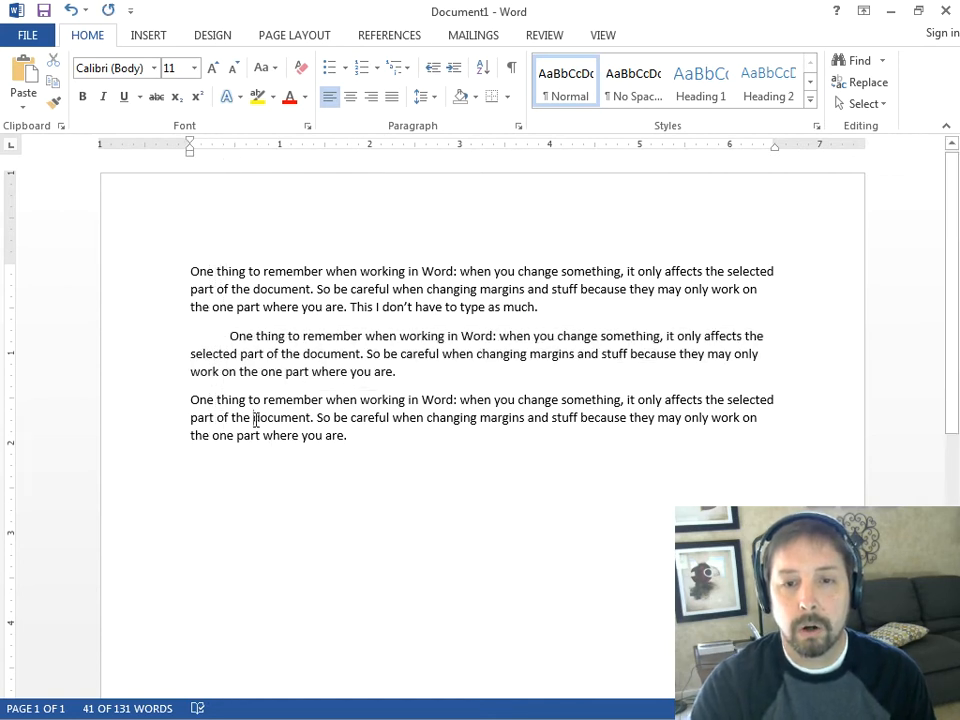
pyautogui.doubleClick(258, 418)
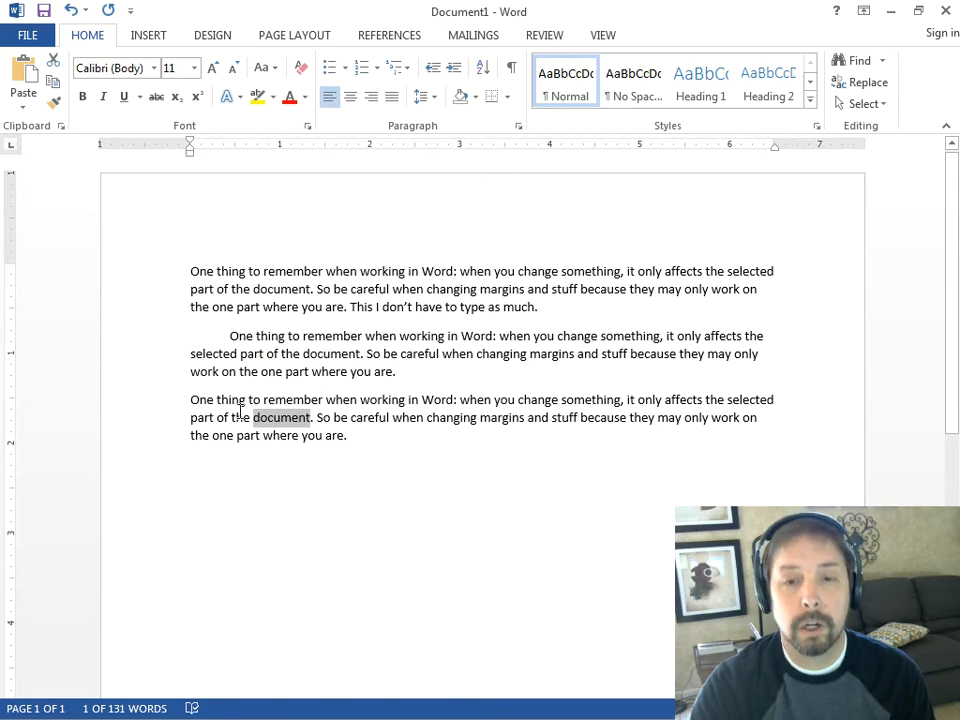
pyautogui.moveTo(405, 371); pyautogui.dragTo(173, 344)
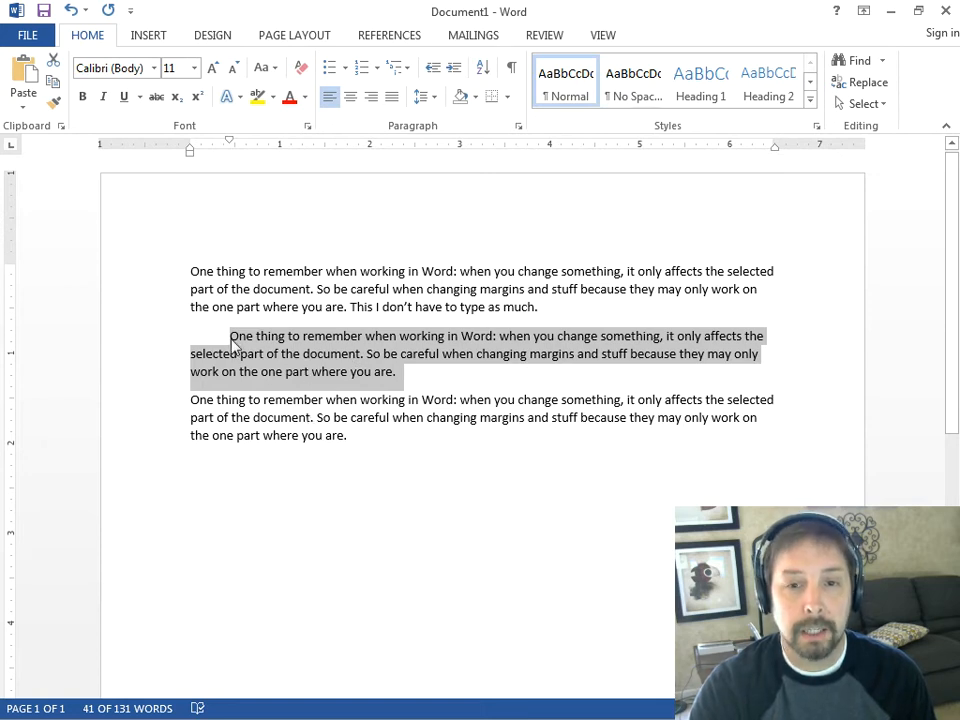
# - Copy the second paragraph's formatting onto the third paragraph with Format Painter
pyautogui.click(56, 106)
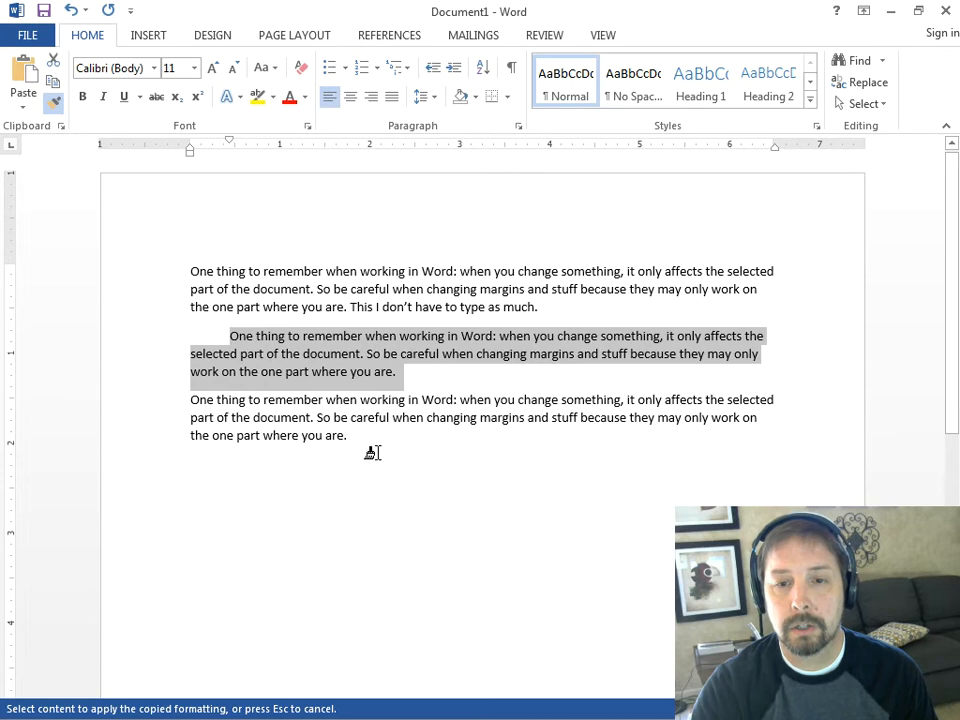
pyautogui.moveTo(352, 440)
pyautogui.mouseDown()
pyautogui.moveTo(172, 400)
pyautogui.moveTo(172, 408)
pyautogui.mouseUp()
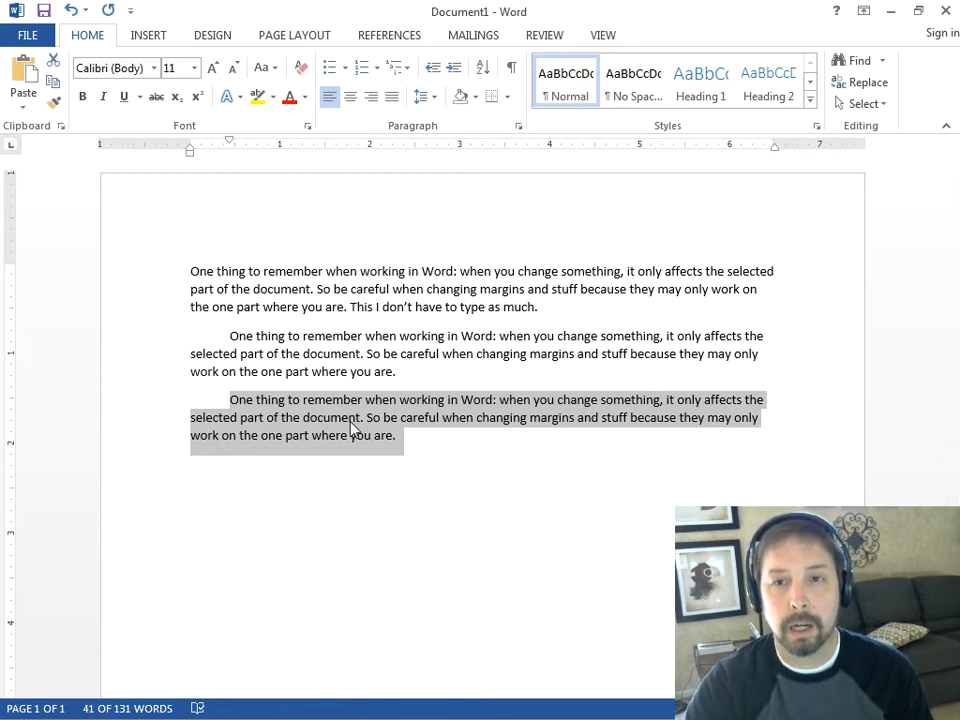
pyautogui.click(411, 423)
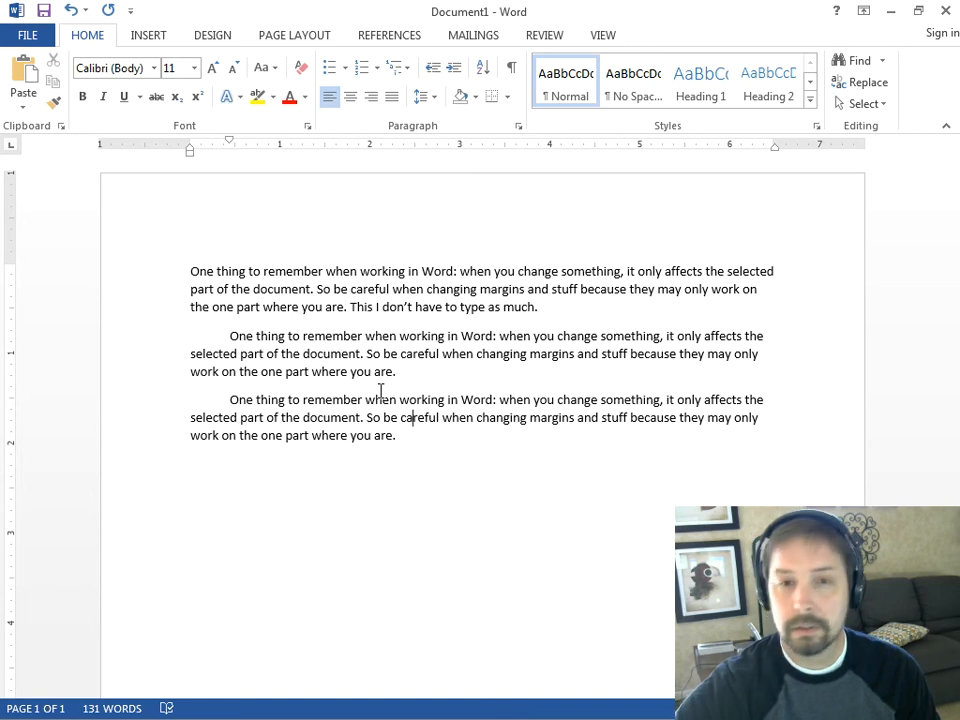
# - Append the filler text "Type type type lsdjfl;skdjfoj s;df osd fisndf;lsdkfns;ldif s;ld d fsofsdf sdfosd." to the end of the third paragraph
pyautogui.click(443, 467)
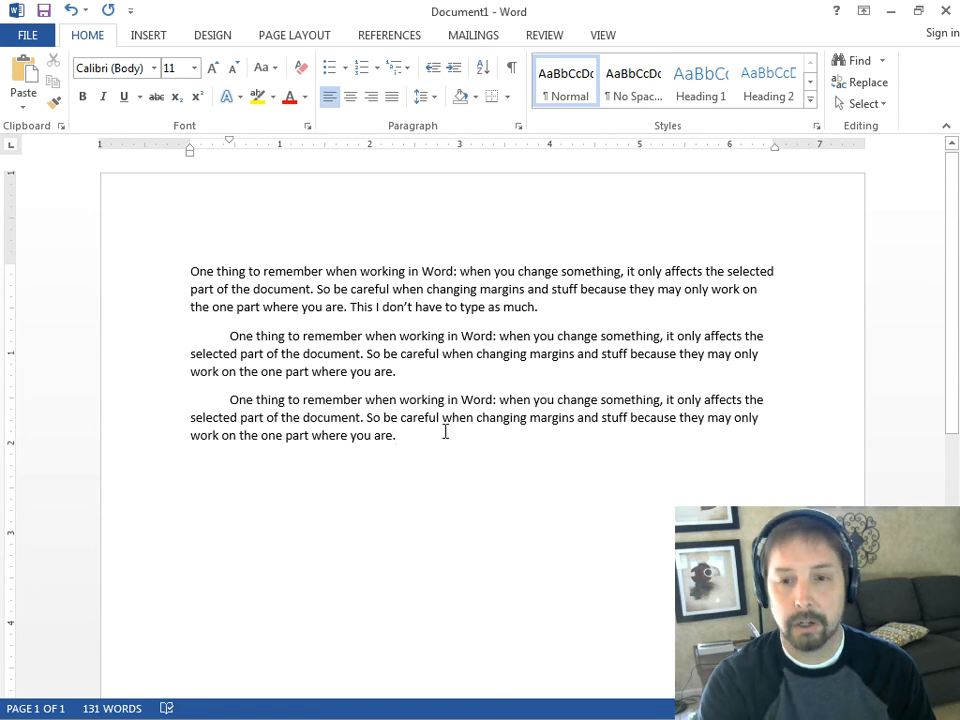
pyautogui.write('part where you are. Type type type lsdjfl;skdjfoj s;df osd fis')
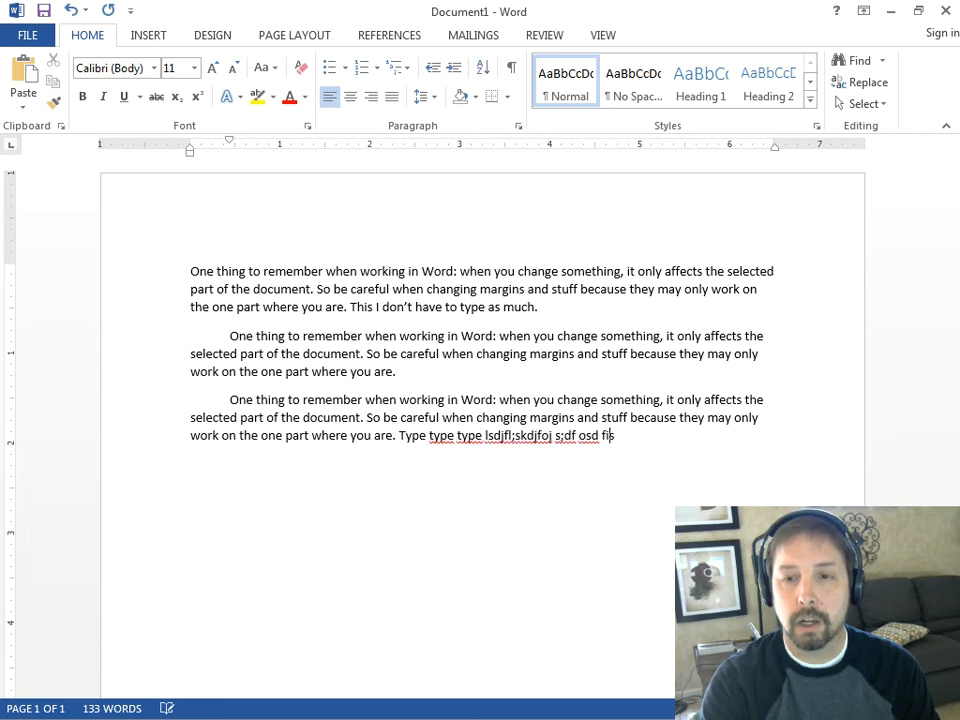
pyautogui.write('ndf;lsdkfns;ldif s;ld d fsofsdf sdfosd.')
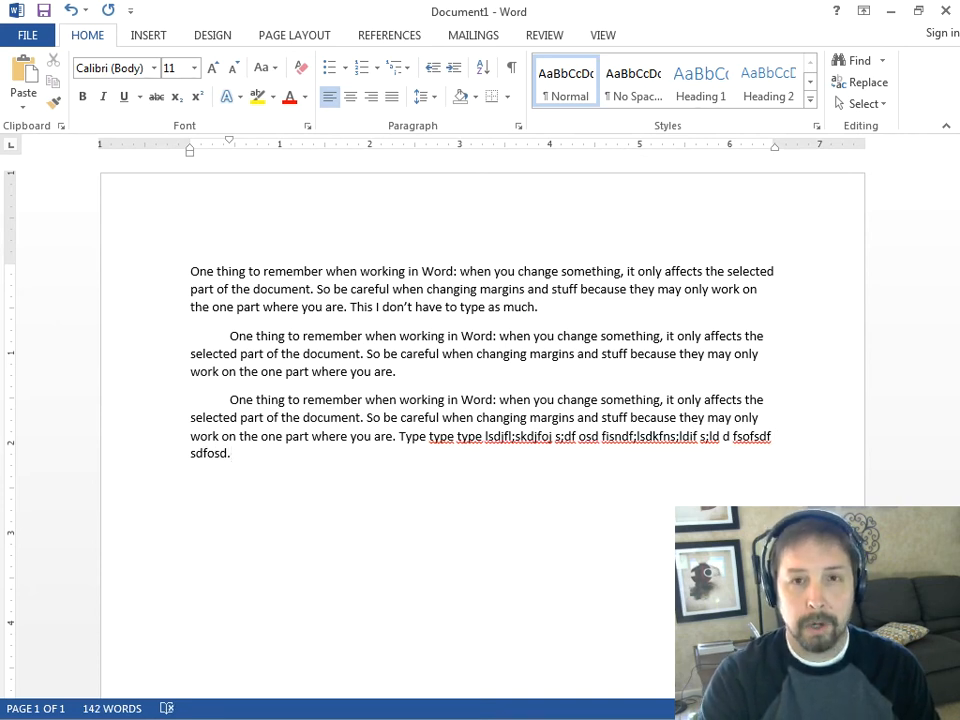
# - Add a new paragraph below the third one reading "There's an extra space."
pyautogui.press('Return')
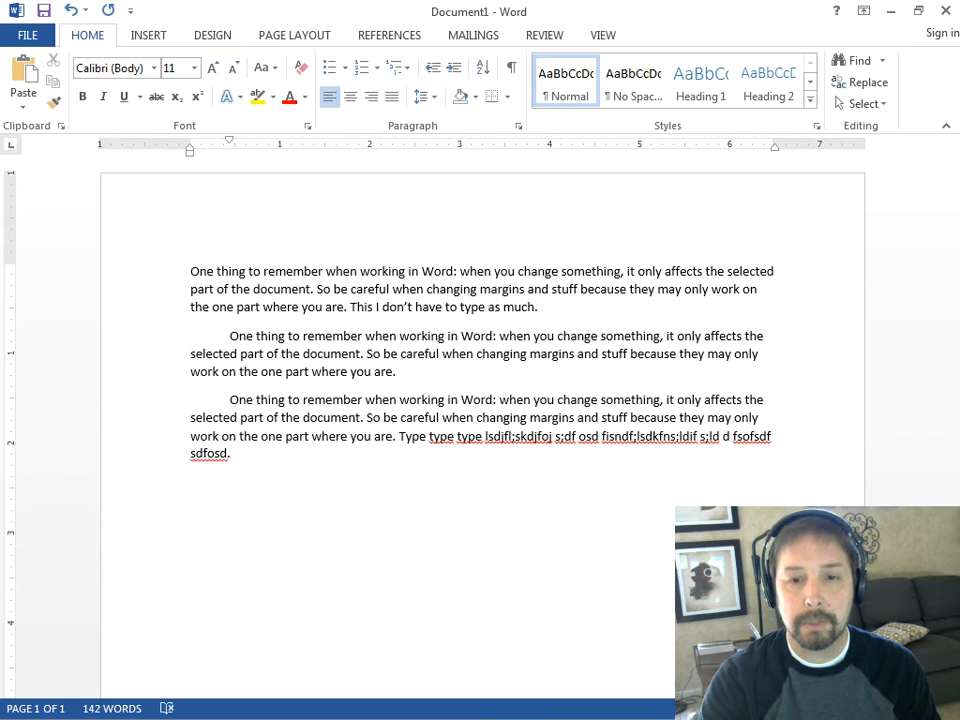
pyautogui.write("There'")
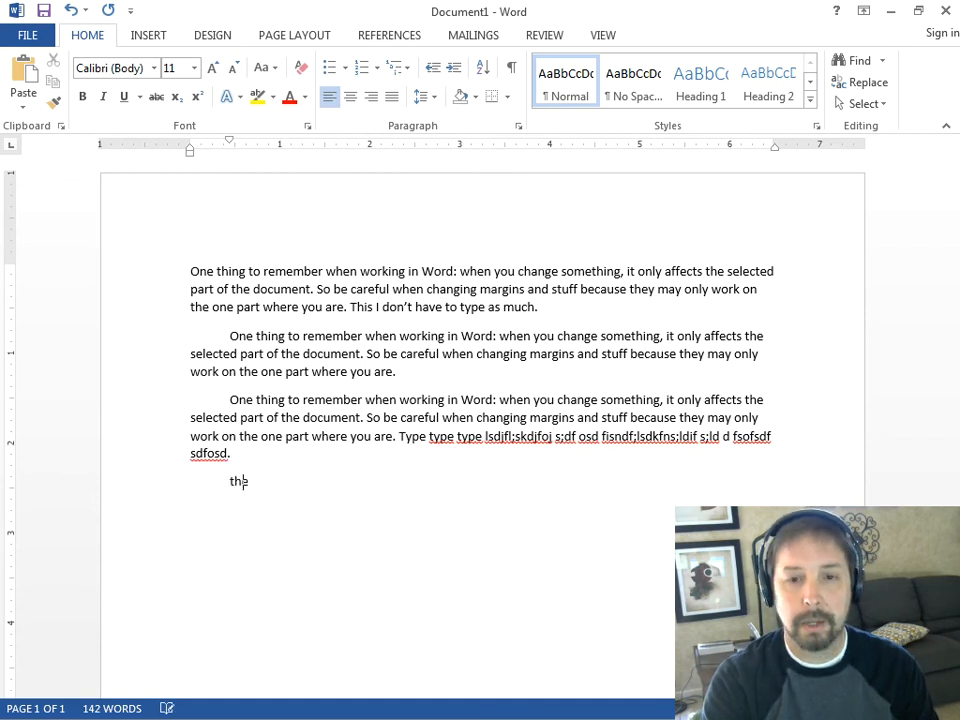
pyautogui.write('s an extra space.')
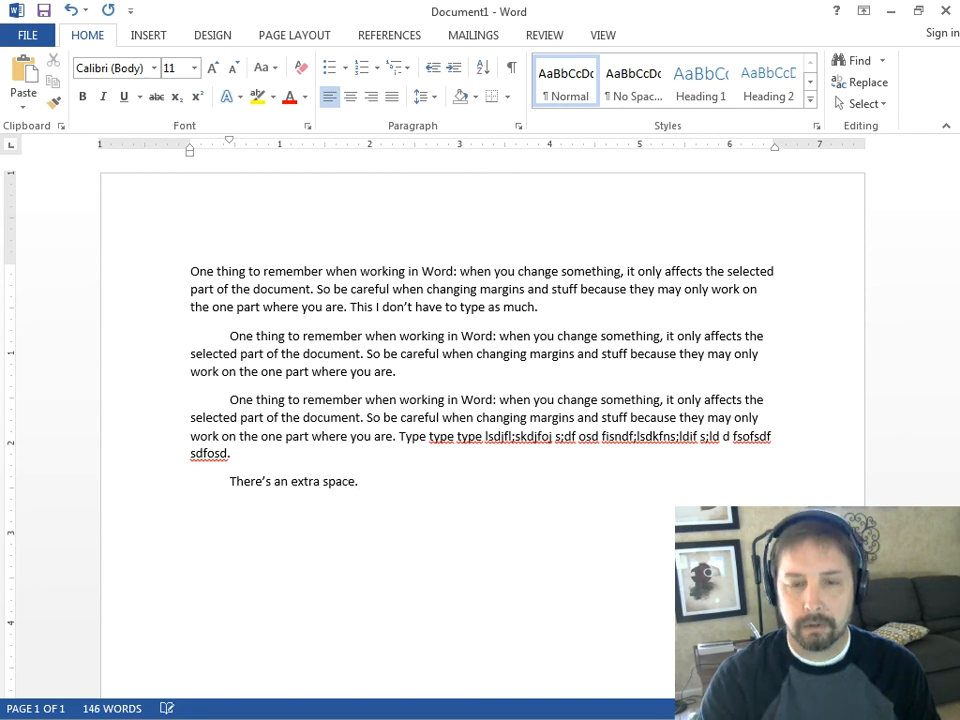
# - Highlight the gaps between the paragraphs, and remove the space after the second paragraph only
pyautogui.press('Up')
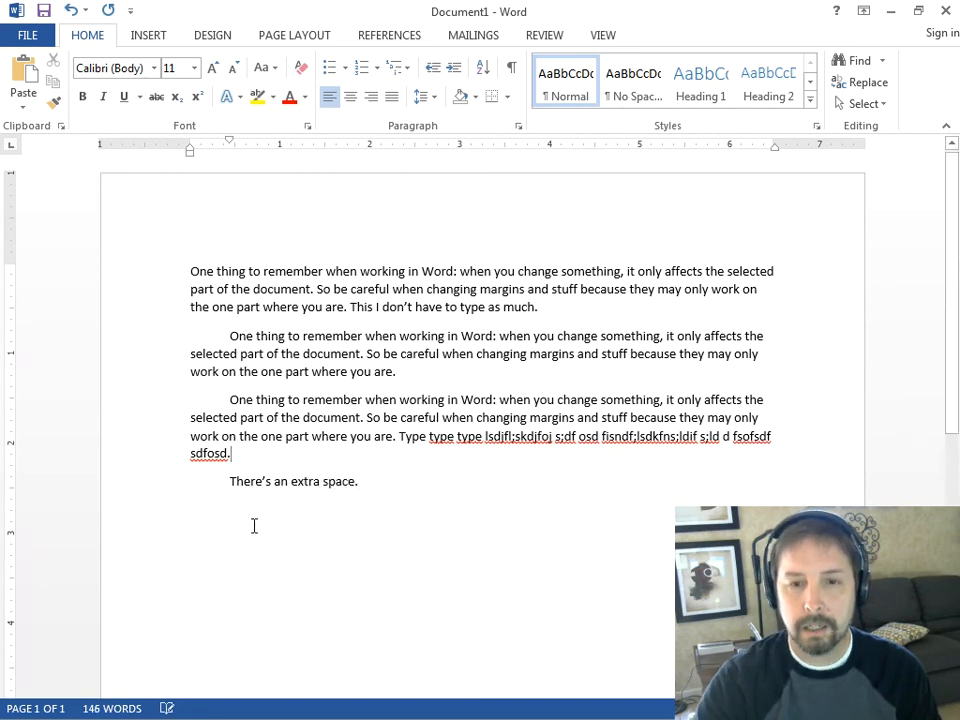
pyautogui.moveTo(251, 450); pyautogui.dragTo(287, 494)
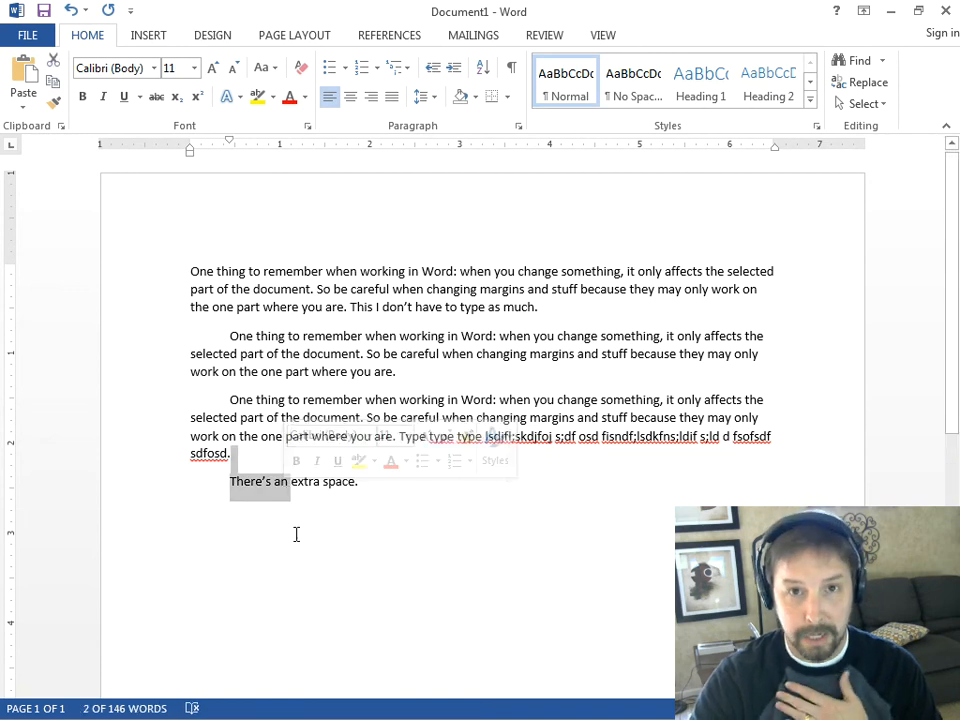
pyautogui.click(260, 400)
pyautogui.moveTo(403, 377); pyautogui.dragTo(407, 400)
pyautogui.moveTo(554, 306); pyautogui.dragTo(561, 343)
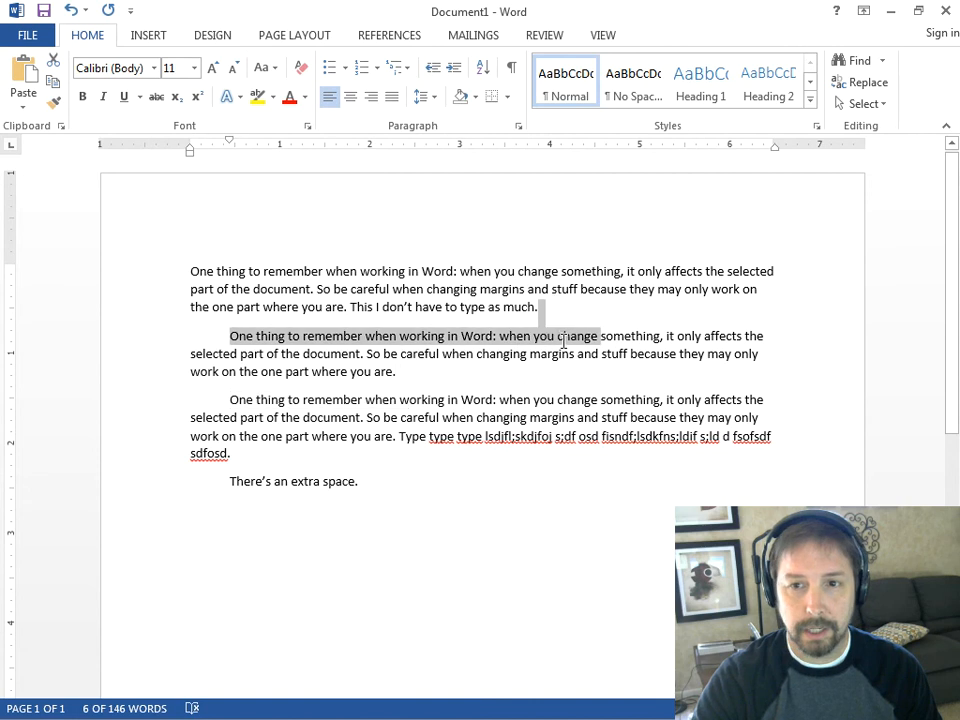
pyautogui.click(380, 371)
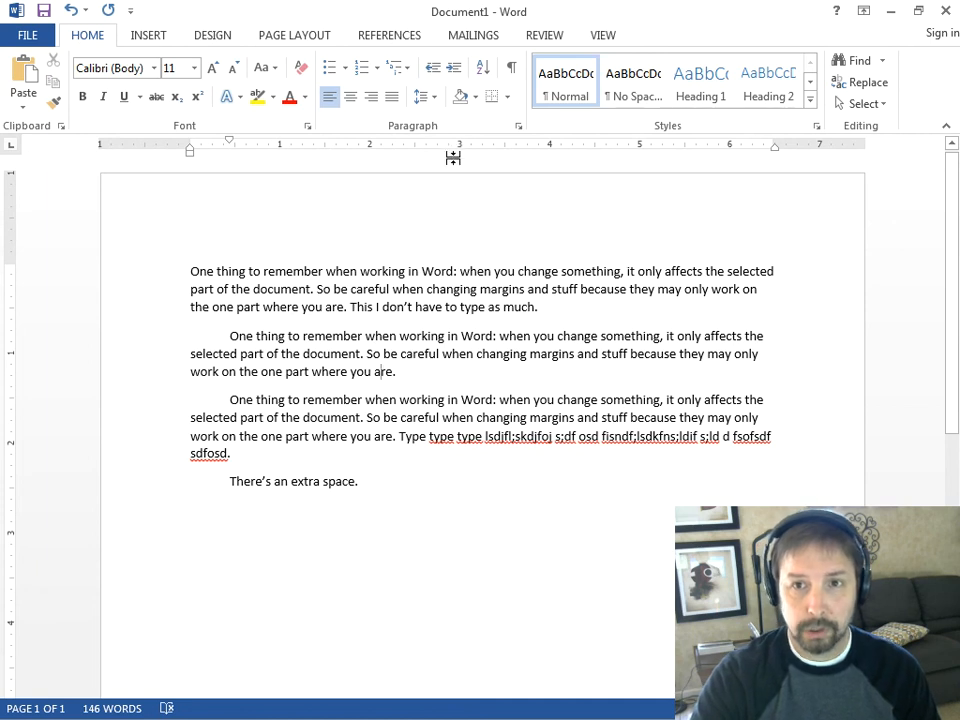
pyautogui.click(436, 99)
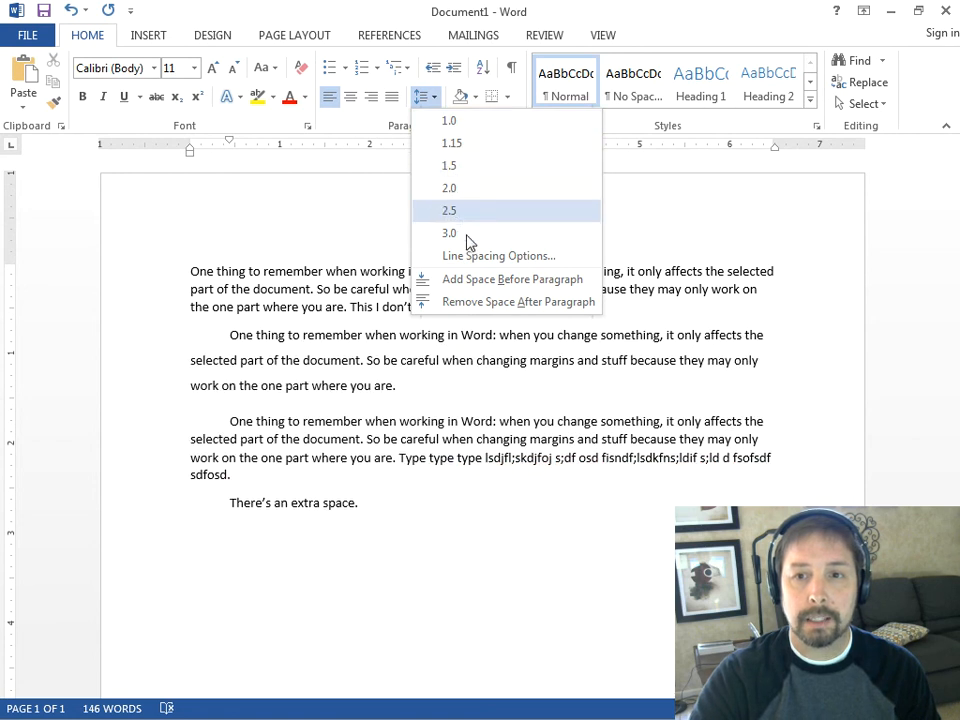
pyautogui.click(476, 310)
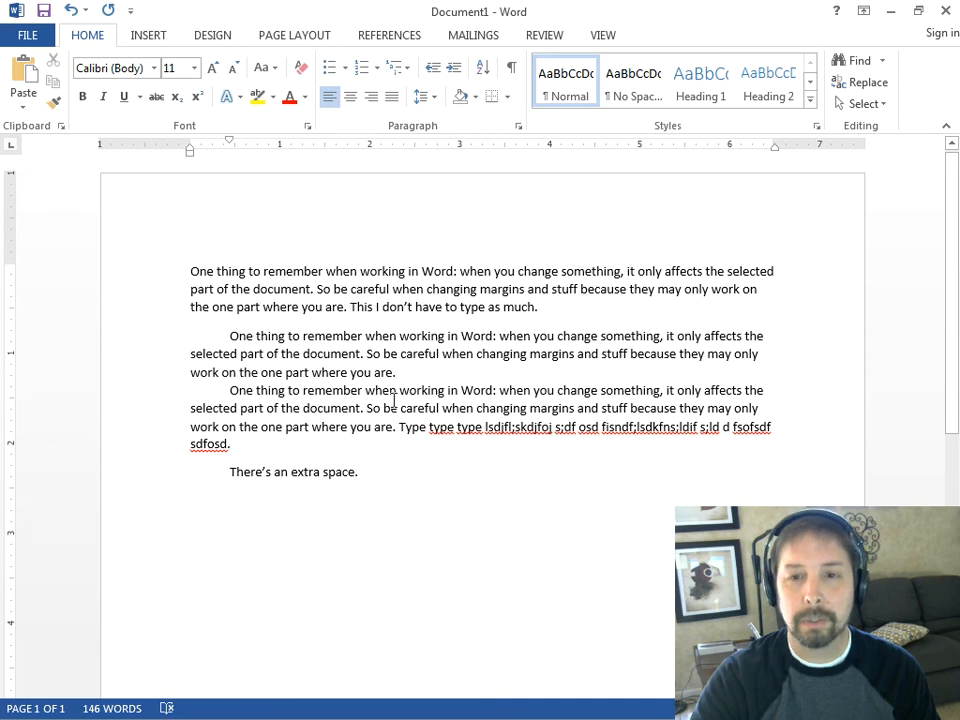
# - Select the whole document, remove the space after every paragraph, and clear the selection
pyautogui.click(404, 289)
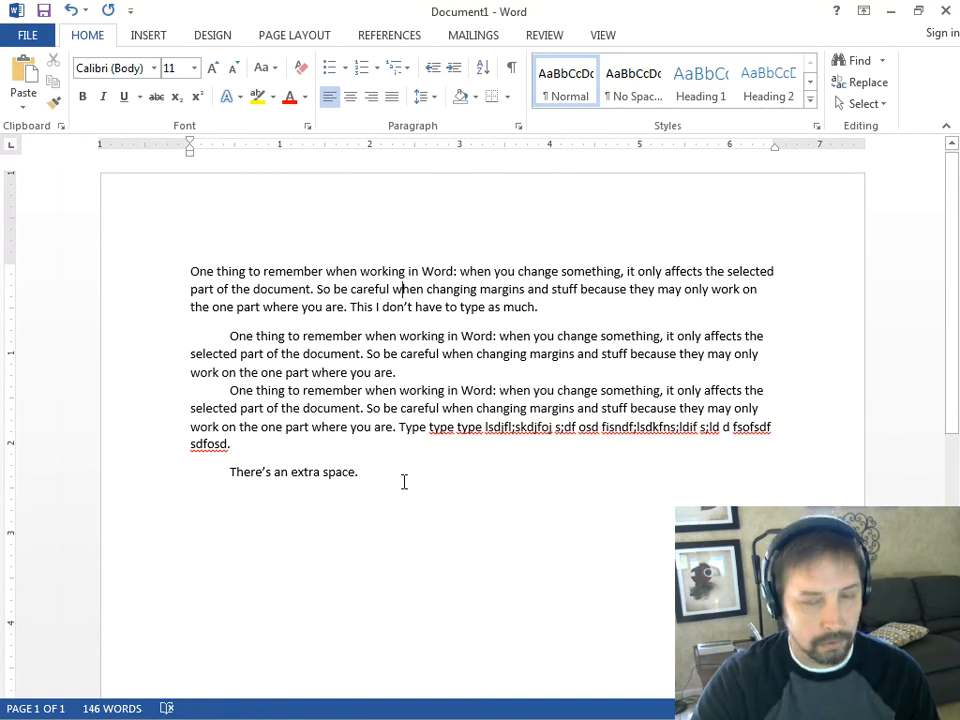
pyautogui.hotkey('ctrl', 'a')
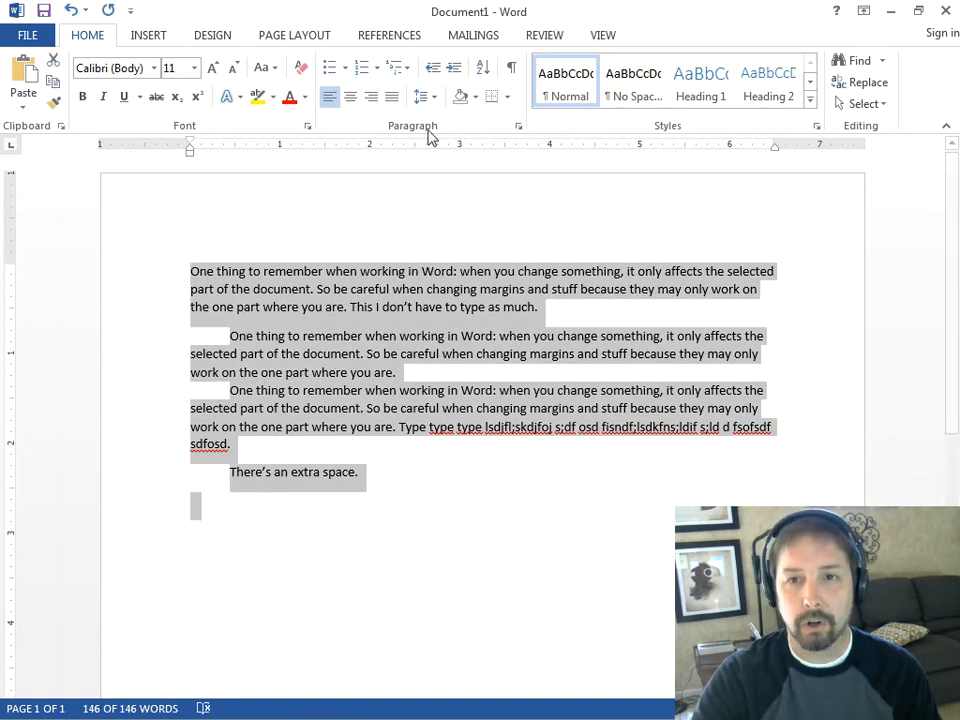
pyautogui.click(428, 97)
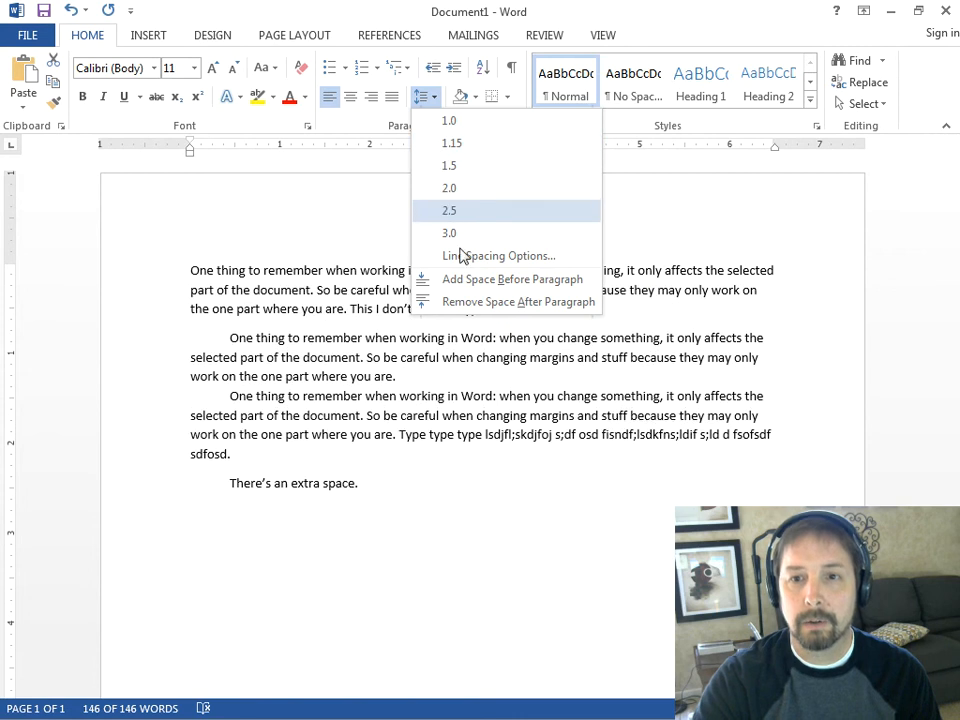
pyautogui.click(480, 303)
pyautogui.click(469, 463)
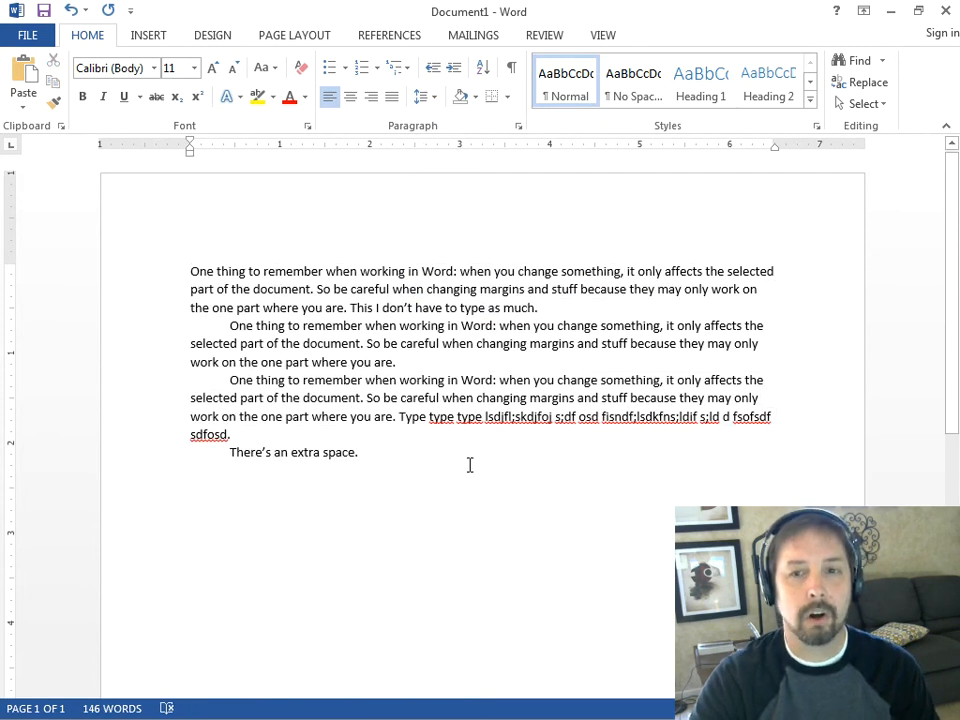